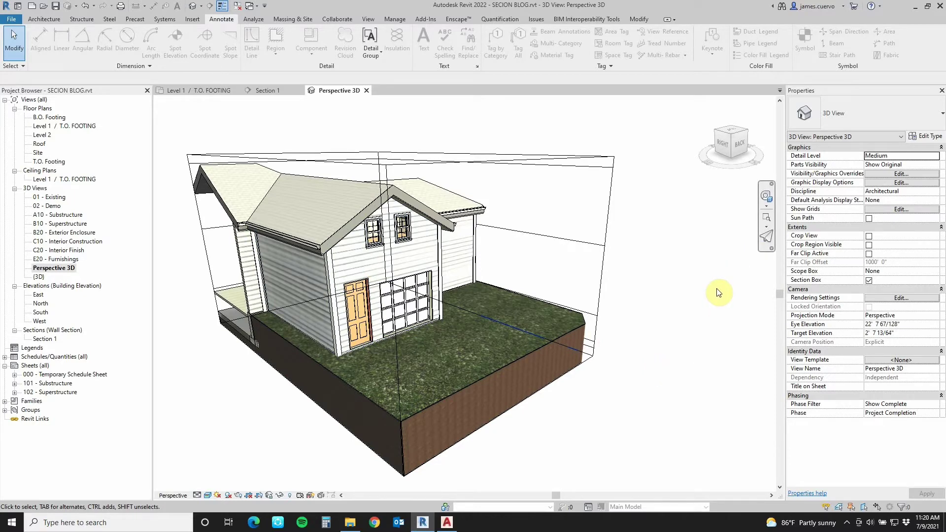
# Review the Level 1 floor plan and the Section 1 wall section from the roof down to the footing.
pyautogui.click(208, 93)
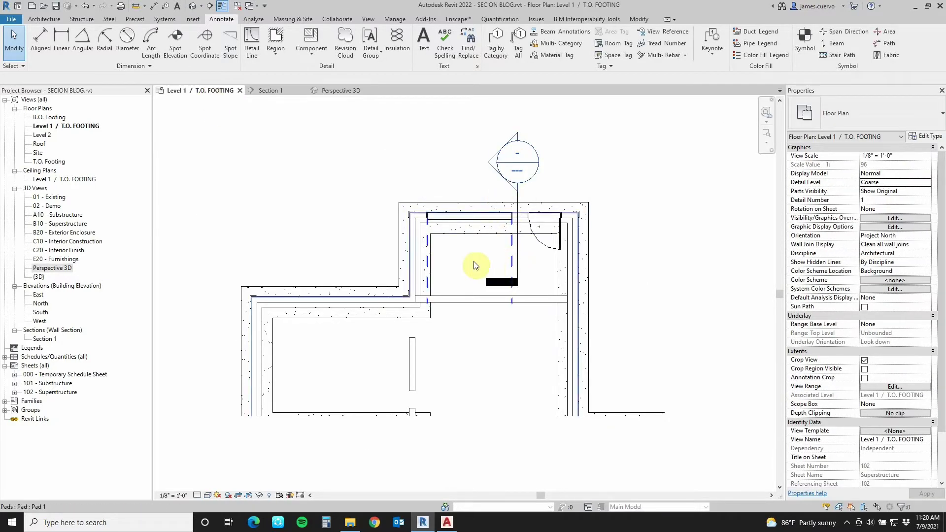
pyautogui.click(268, 90)
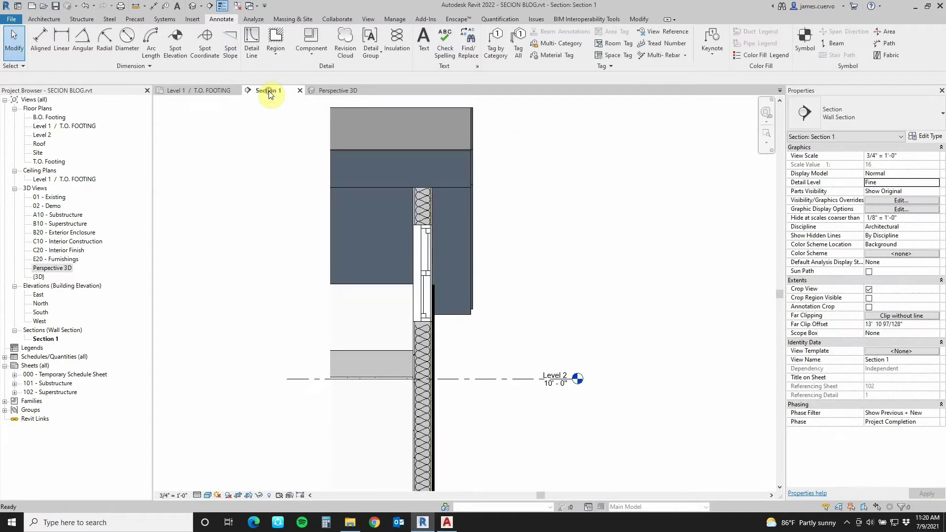
pyautogui.scroll(3, 493, 196)
pyautogui.moveTo(497, 189); pyautogui.dragTo(520, 270, button='middle')
pyautogui.scroll(-3, 535, 249)
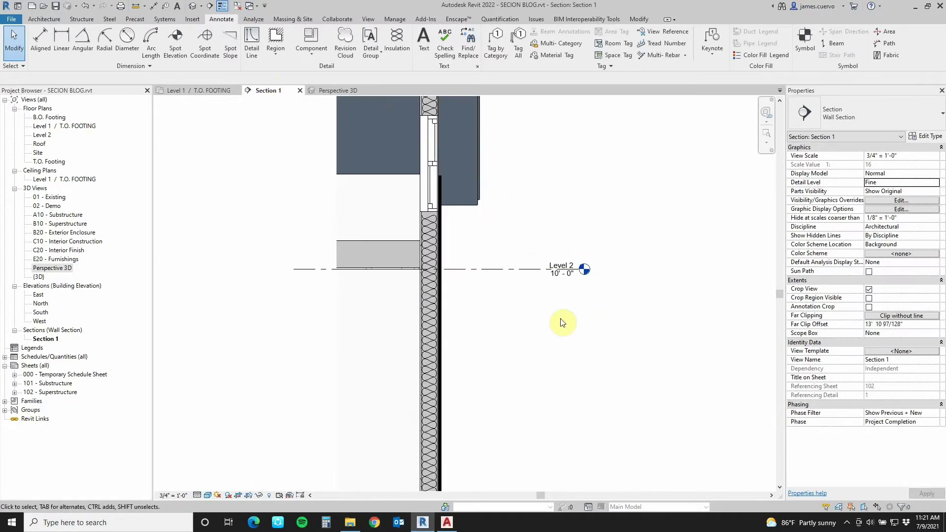
pyautogui.scroll(-10, 566, 192)
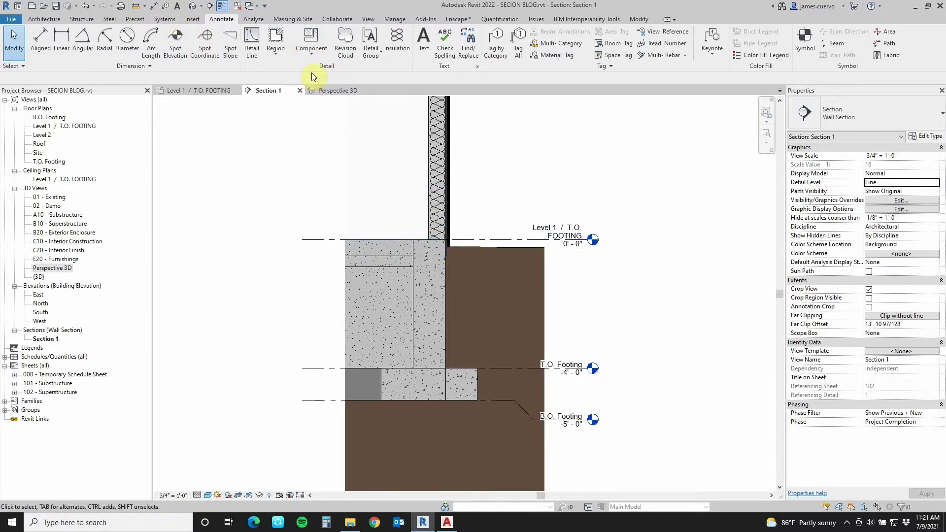
pyautogui.moveTo(676, 274); pyautogui.dragTo(576, 394, button='middle')
pyautogui.scroll(-3, 661, 321)
pyautogui.scroll(-3, 634, 344)
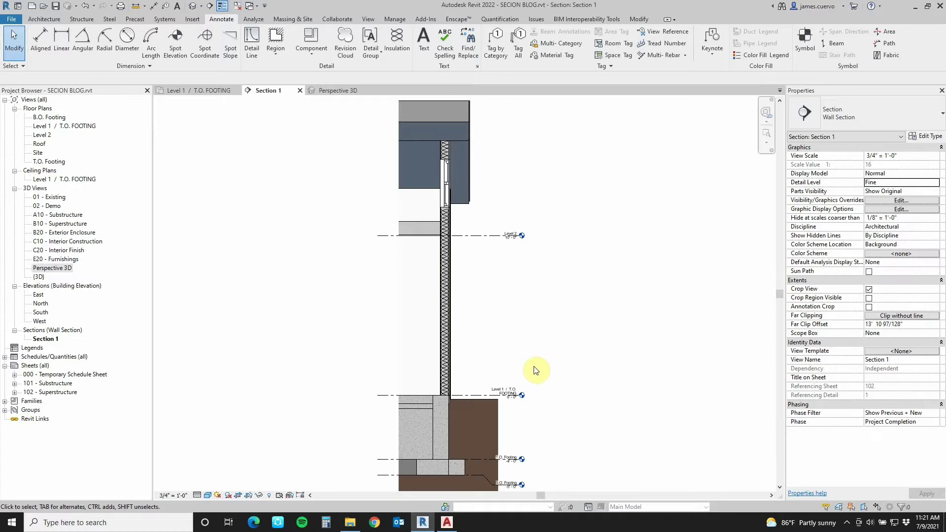
# View the gable wall section drawing in AutoCAD, then return to Revit and look over Section 1 for comparison.
pyautogui.click(446, 522)
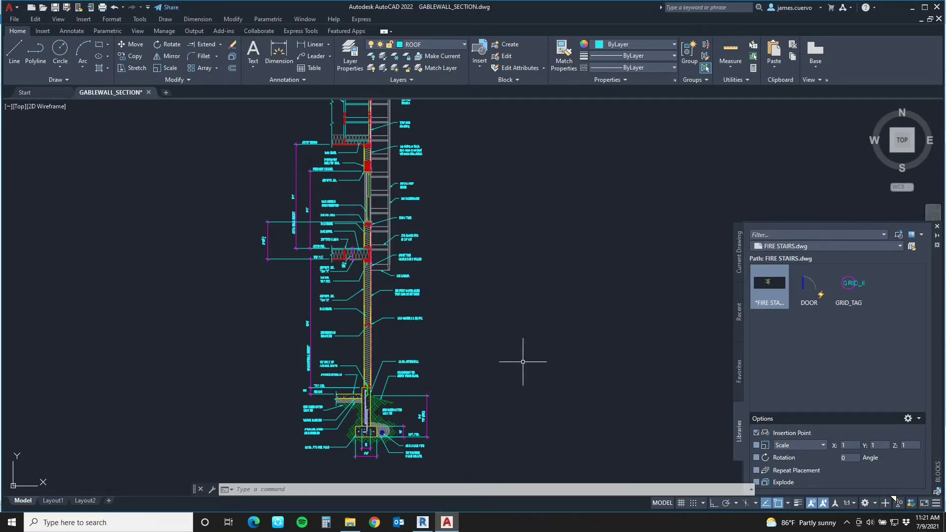
pyautogui.click(425, 523)
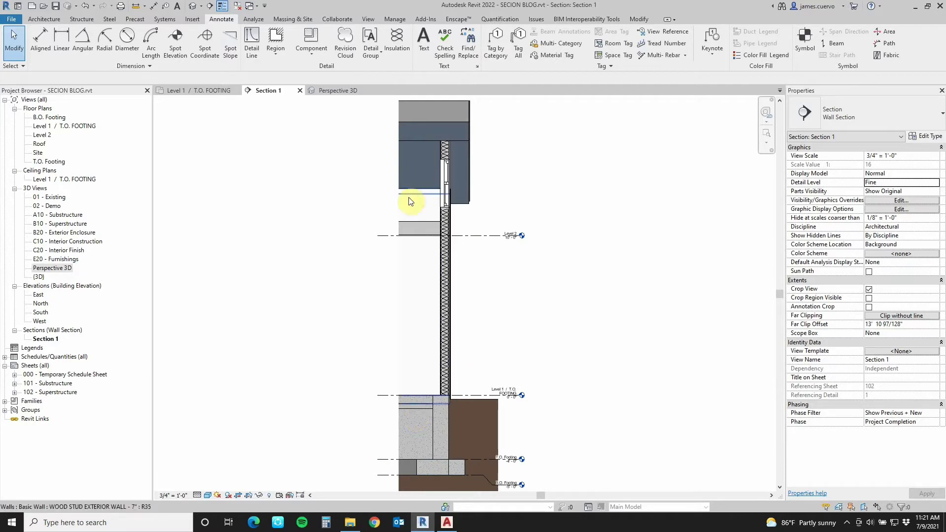
pyautogui.scroll(4, 488, 243)
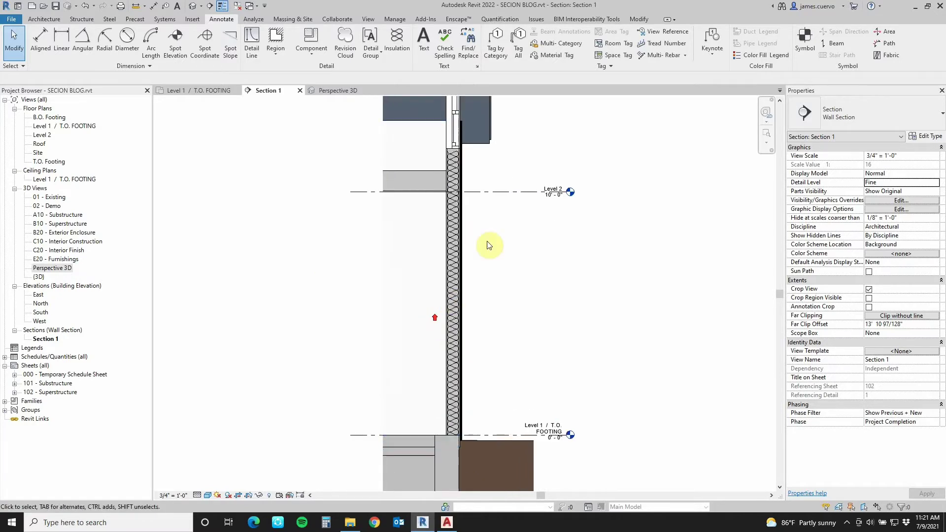
pyautogui.moveTo(503, 344); pyautogui.dragTo(460, 318, button='middle')
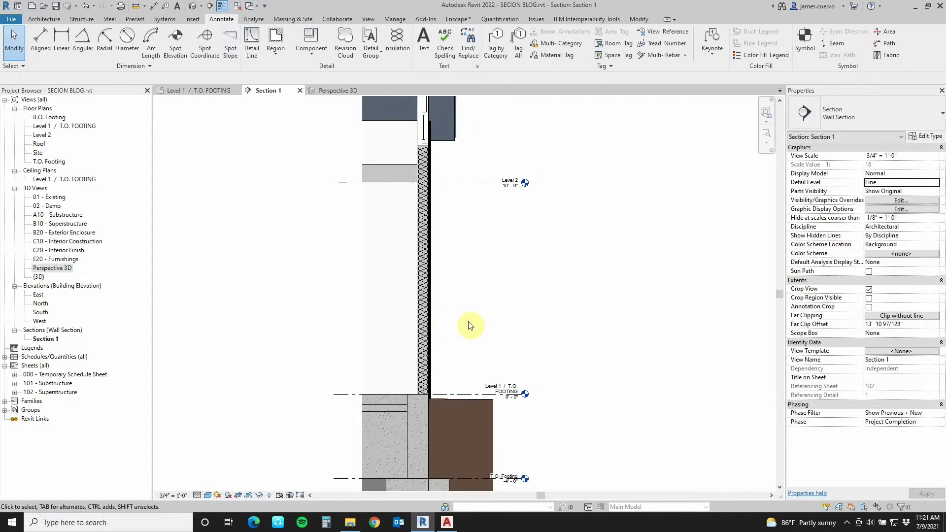
pyautogui.scroll(-2, 492, 318)
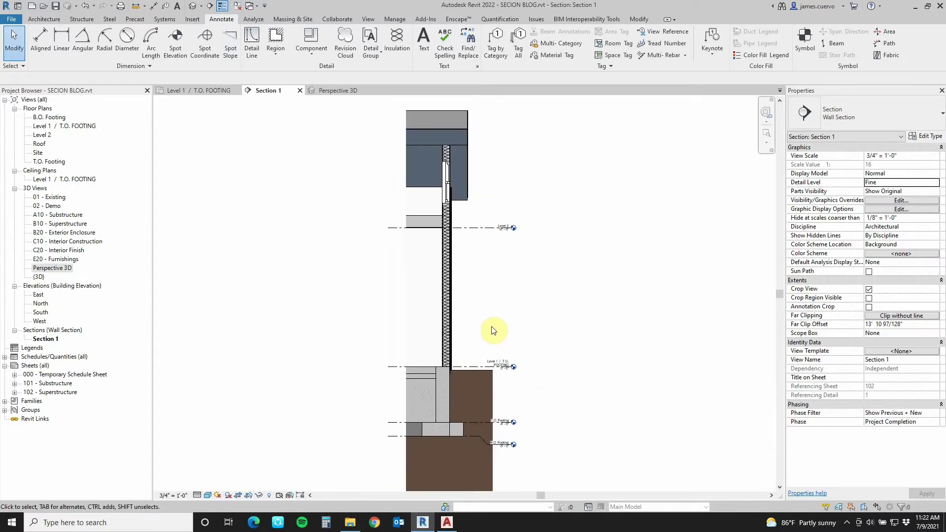
# Create a drafting view named TYP. WALL SECTION at 1 1/2" = 1'-0" and list it under the drafting views.
pyautogui.click(368, 22)
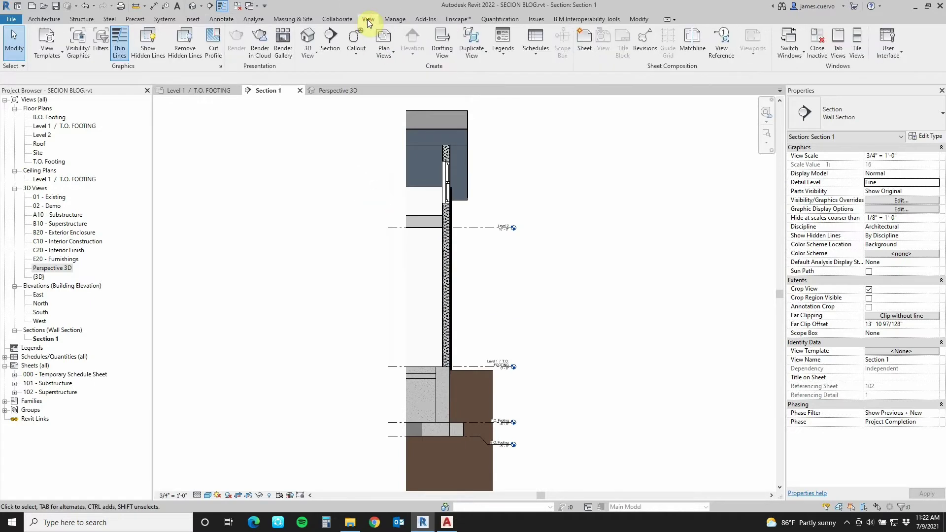
pyautogui.click(440, 50)
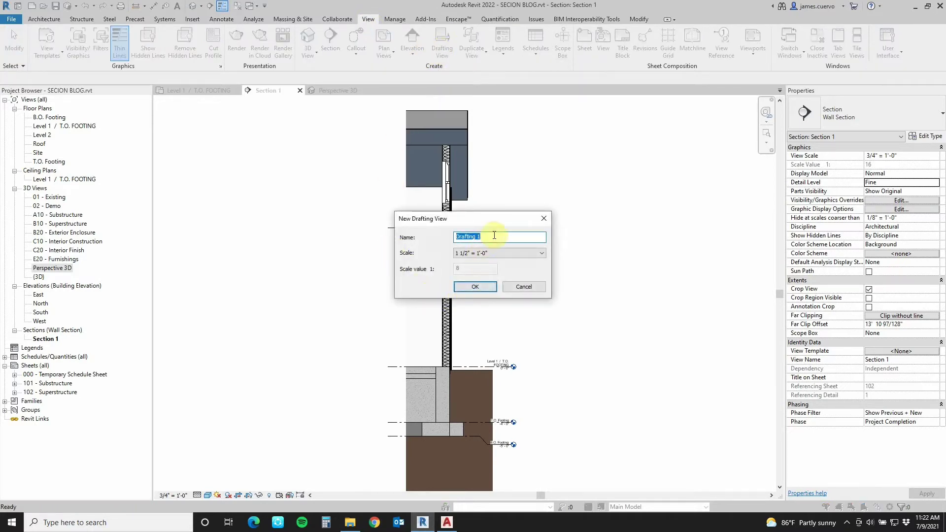
pyautogui.write('TYP. WALL SECTION')
pyautogui.click(474, 287)
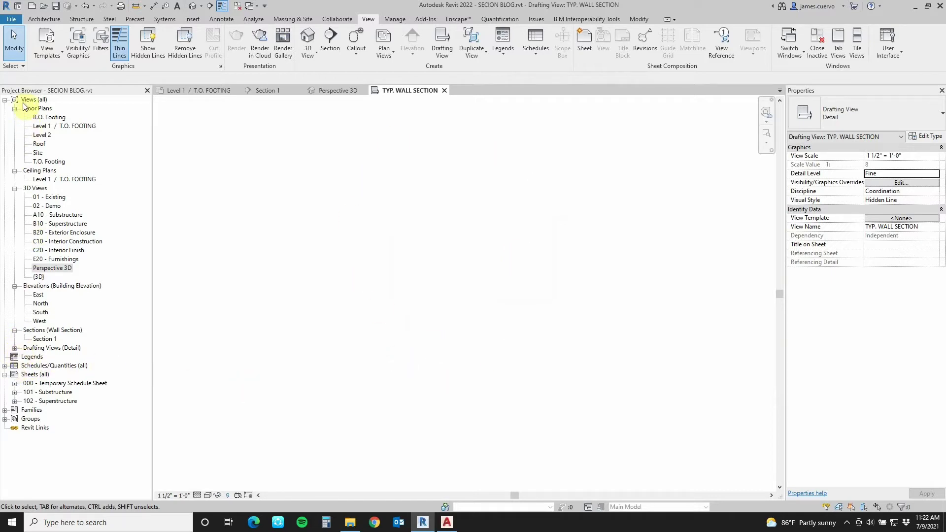
pyautogui.click(15, 348)
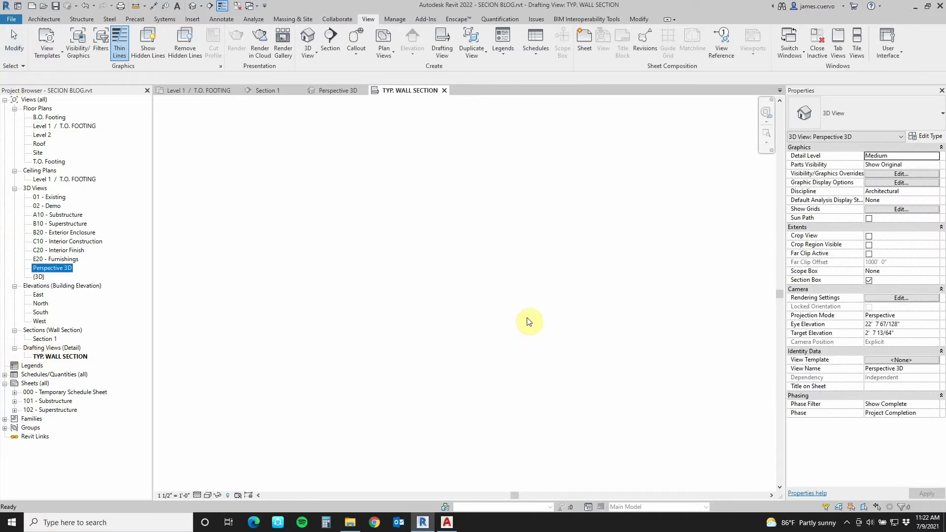
# Set up a CAD link to GABLEWALL_SECTION.dwg with black and white colors and layers to specify.
pyautogui.click(192, 21)
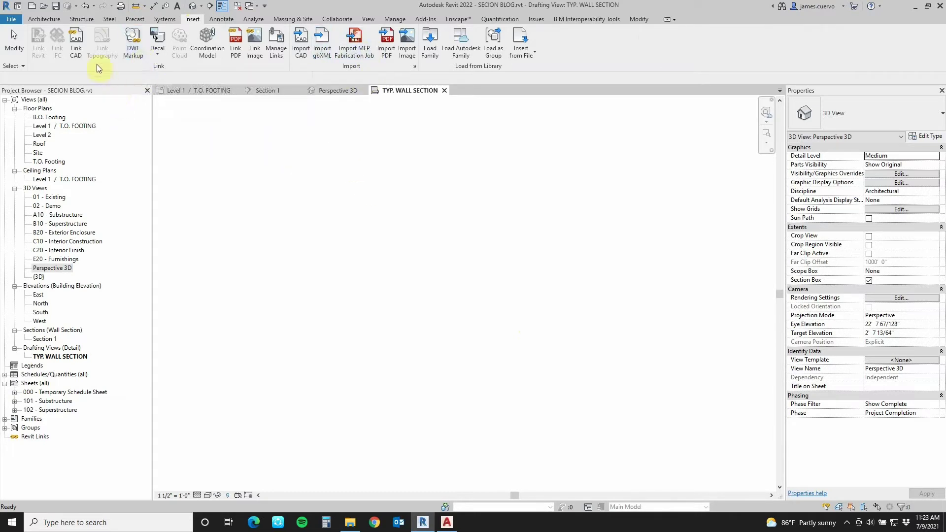
pyautogui.click(76, 50)
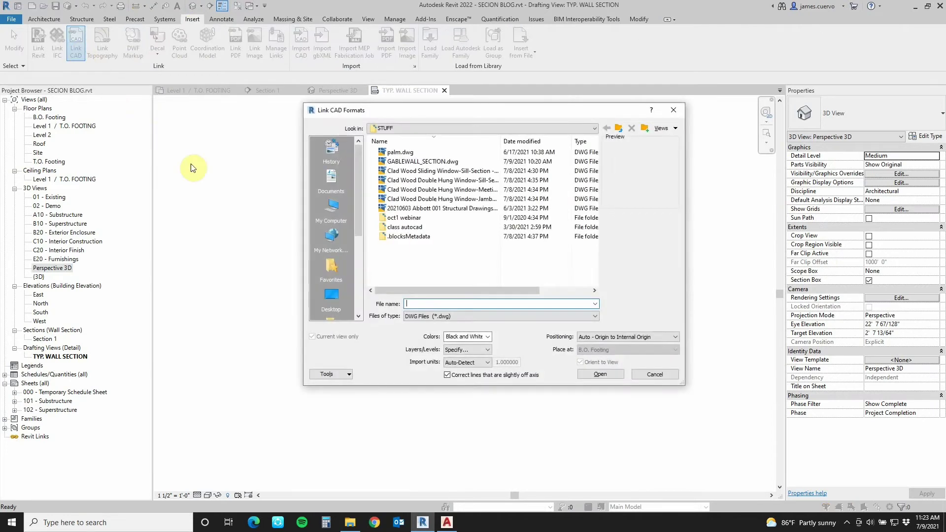
pyautogui.click(410, 162)
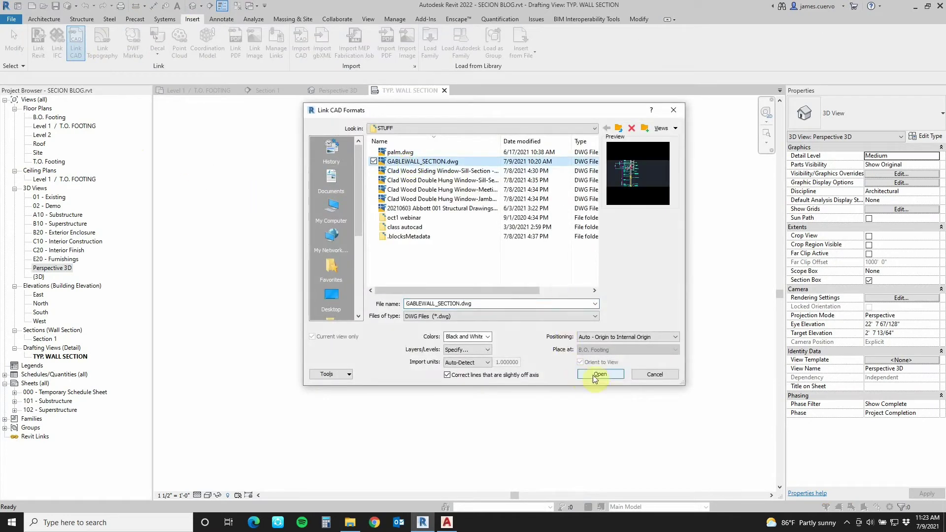
pyautogui.click(472, 338)
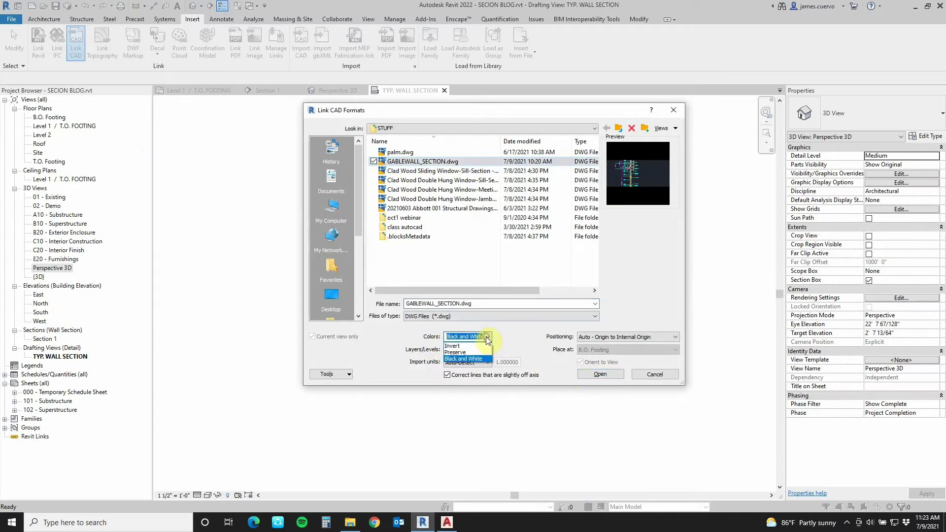
pyautogui.click(454, 359)
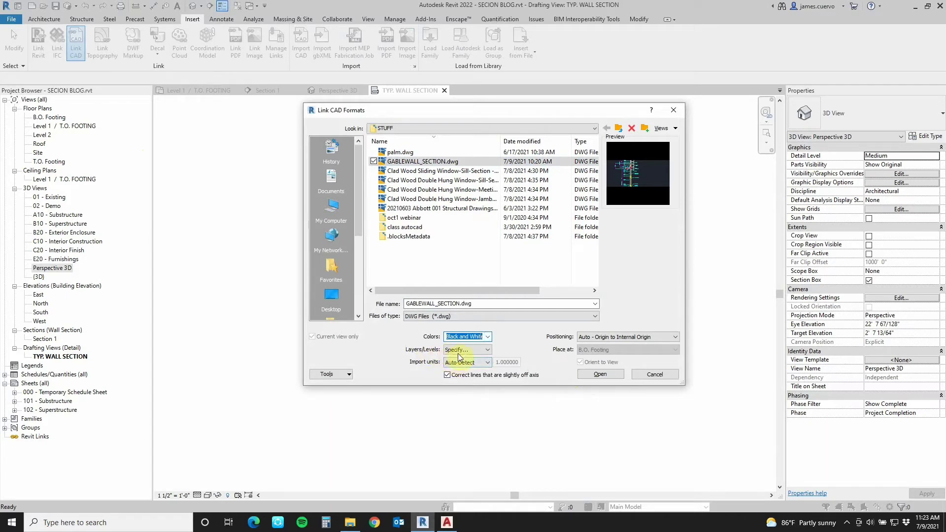
pyautogui.click(486, 351)
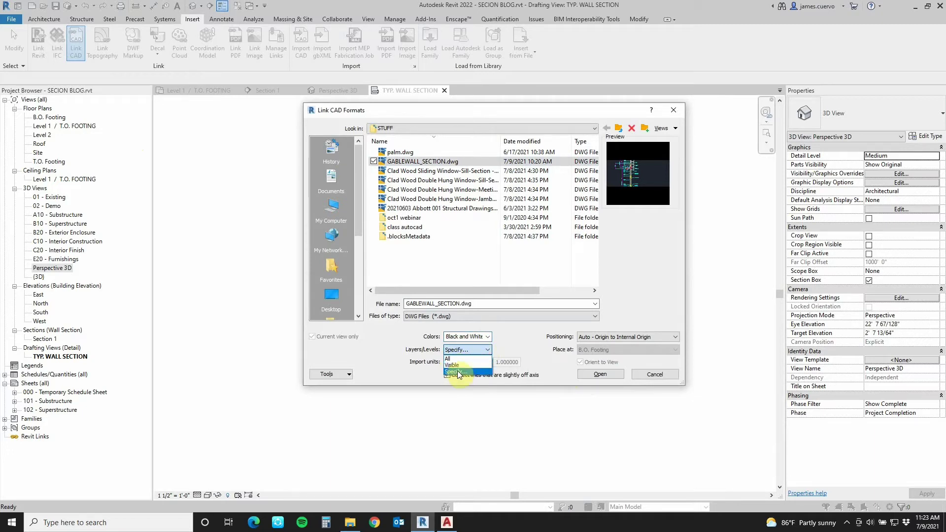
pyautogui.click(458, 372)
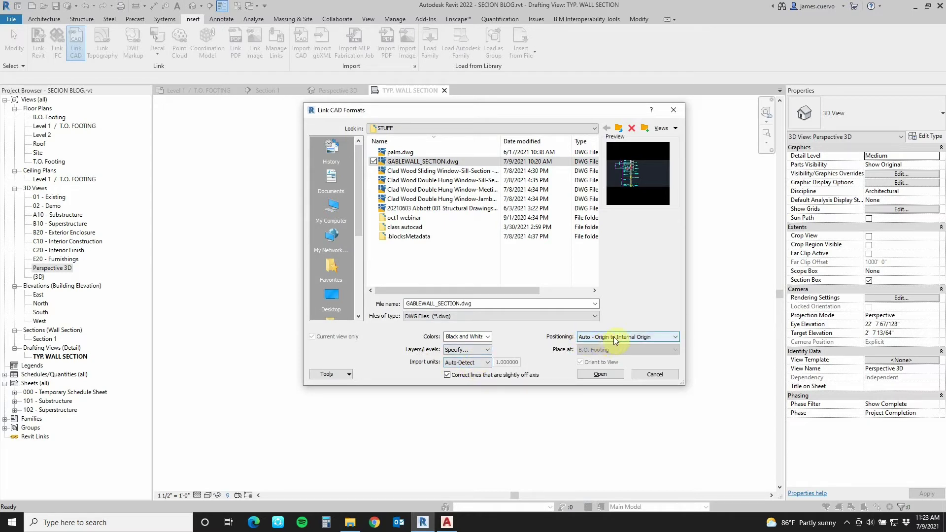
# Exclude layers 0 and Defpoints and link the wall section drawing into the drafting view.
pyautogui.click(601, 375)
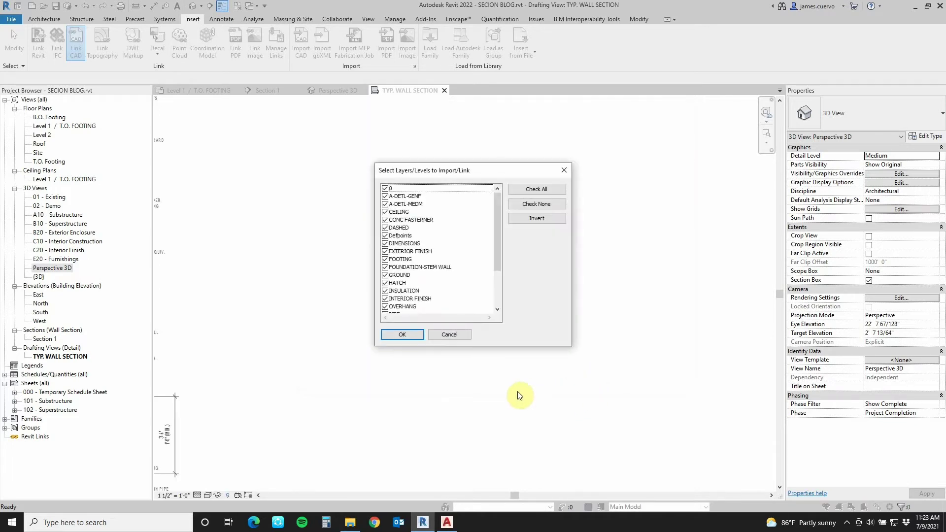
pyautogui.click(385, 189)
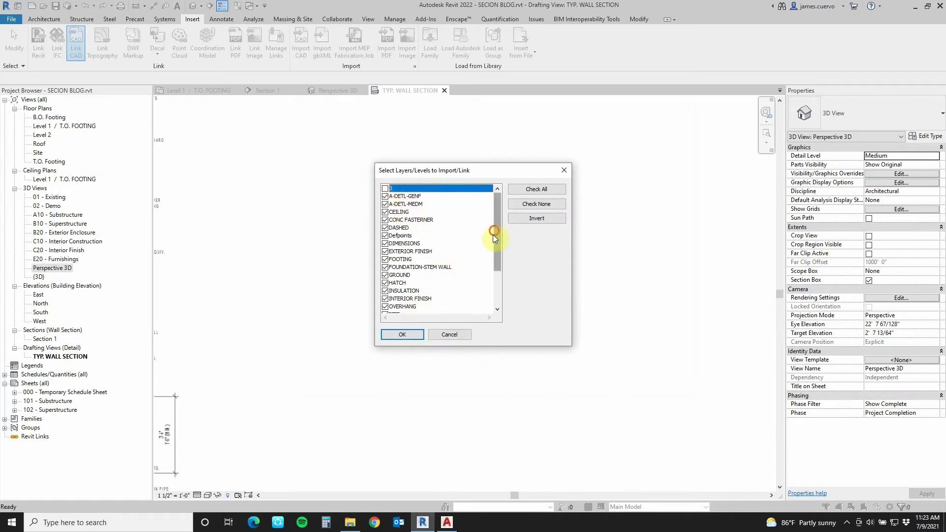
pyautogui.moveTo(493, 235); pyautogui.dragTo(503, 207)
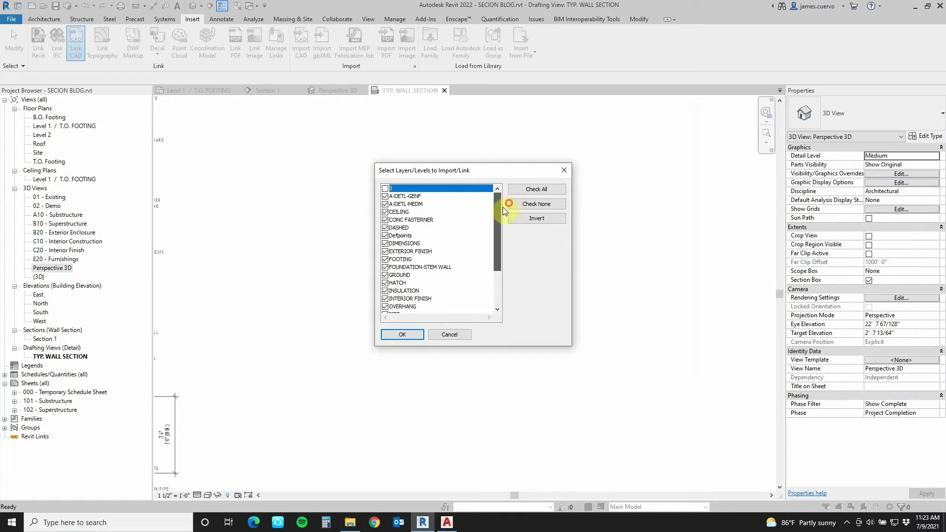
pyautogui.click(385, 235)
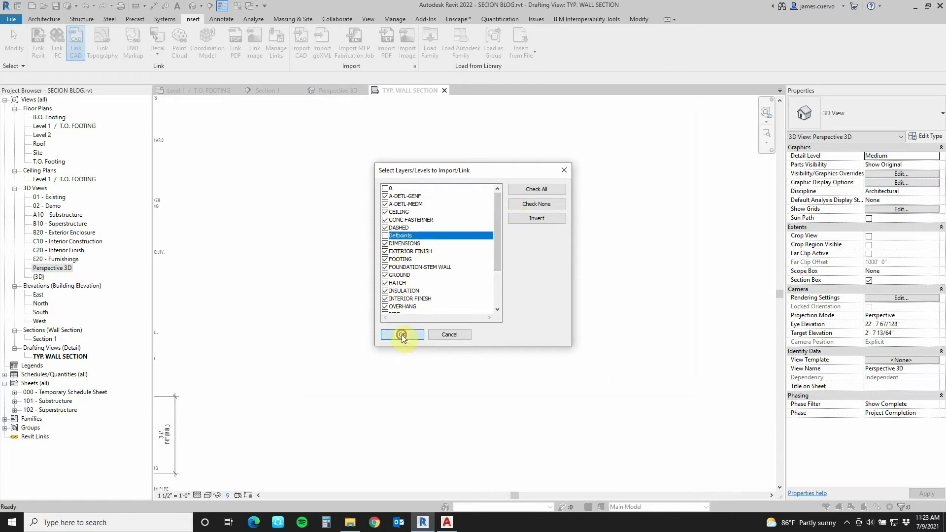
pyautogui.click(402, 335)
# Examine the linked wall section as a single import symbol, checking its notes, dimensions and linework up close.
pyautogui.moveTo(311, 313)
pyautogui.mouseDown(button='middle')
pyautogui.moveTo(332, 306)
pyautogui.moveTo(527, 370)
pyautogui.mouseUp(button='middle')
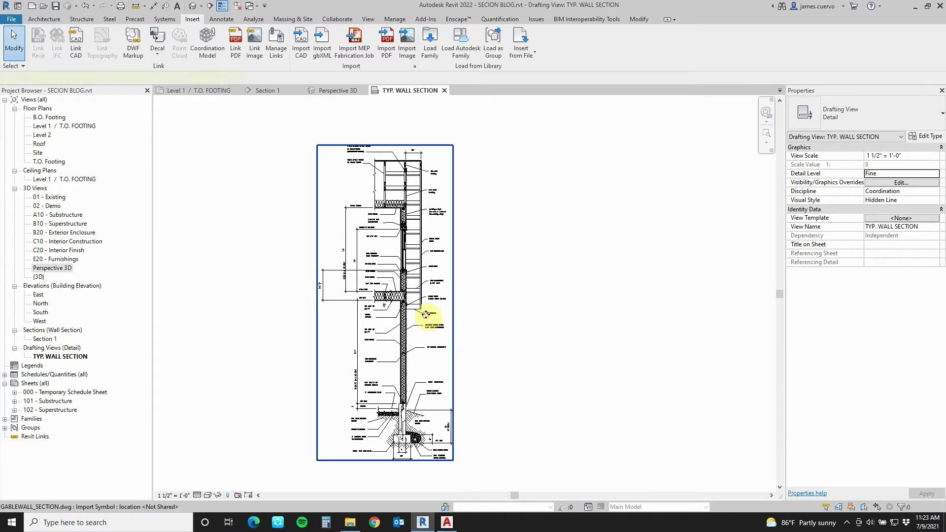
pyautogui.click(426, 314)
pyautogui.scroll(3, 508, 213)
pyautogui.moveTo(506, 214); pyautogui.dragTo(606, 223, button='middle')
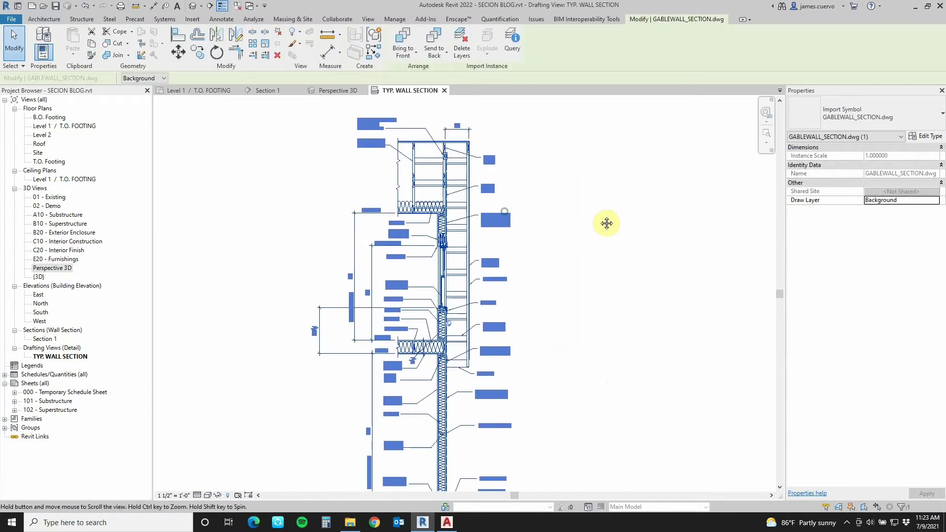
pyautogui.scroll(1, 480, 217)
pyautogui.click(600, 161)
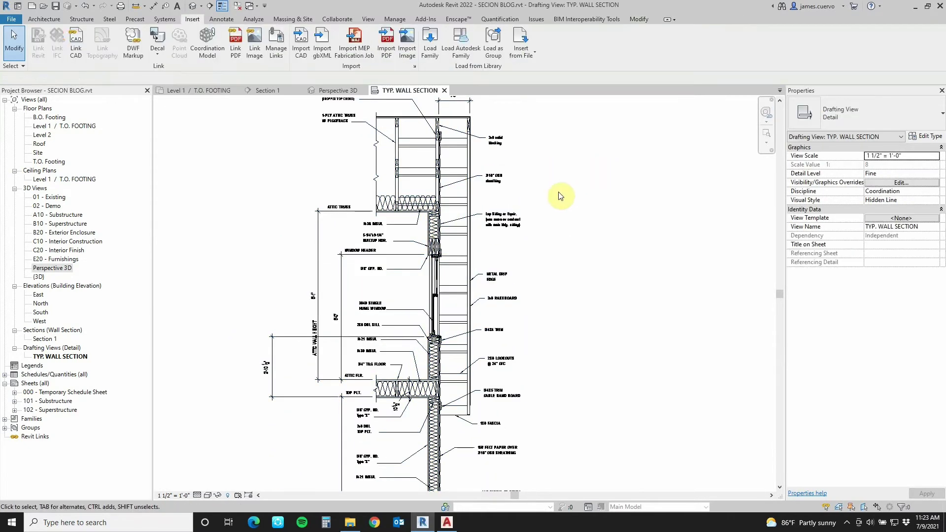
pyautogui.scroll(4, 561, 196)
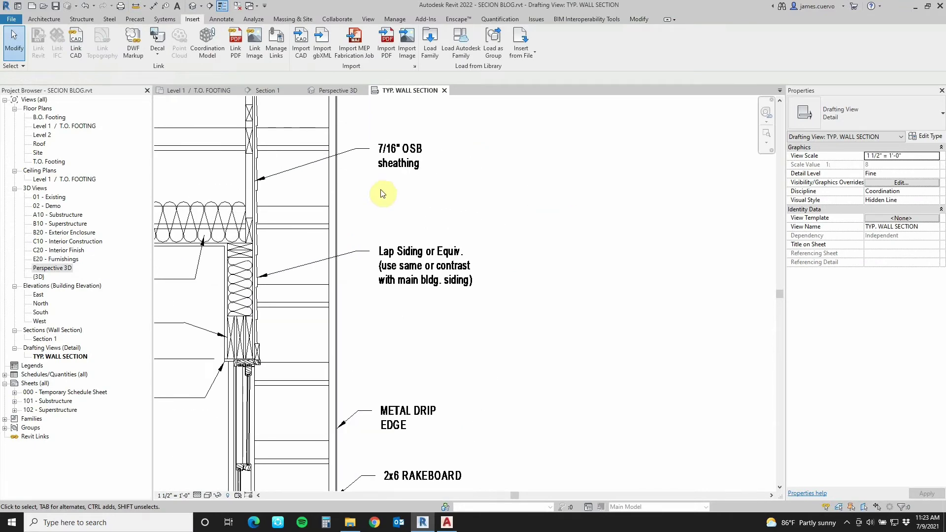
pyautogui.scroll(-2, 404, 247)
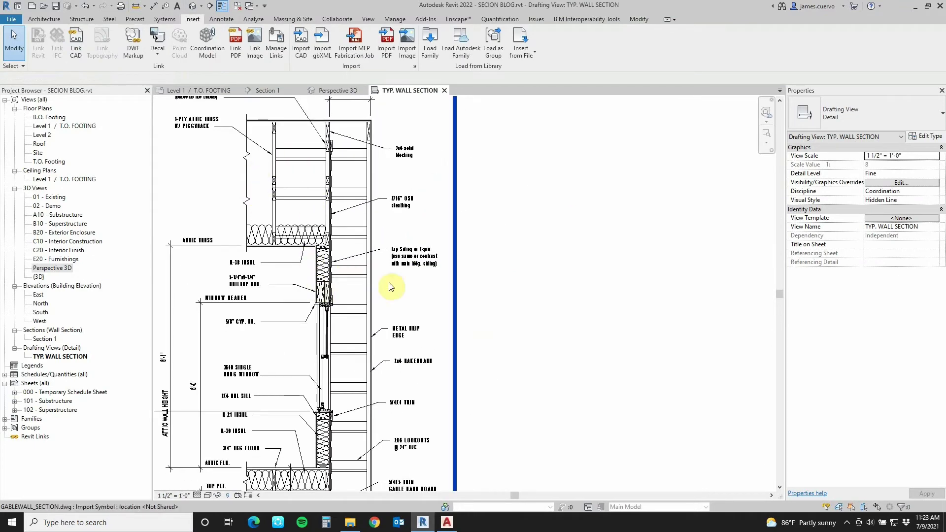
pyautogui.scroll(-1, 391, 287)
pyautogui.moveTo(506, 274); pyautogui.dragTo(601, 226, button='middle')
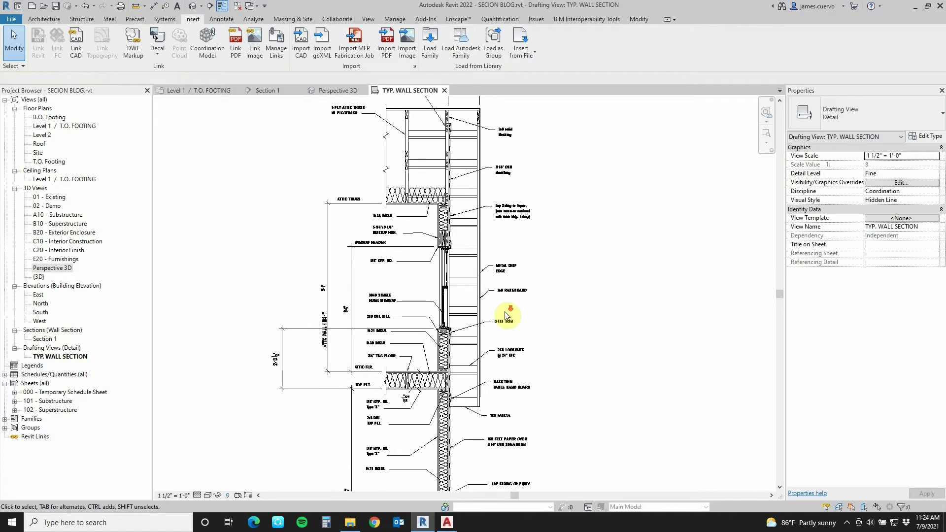
pyautogui.scroll(-1, 508, 316)
pyautogui.click(456, 248)
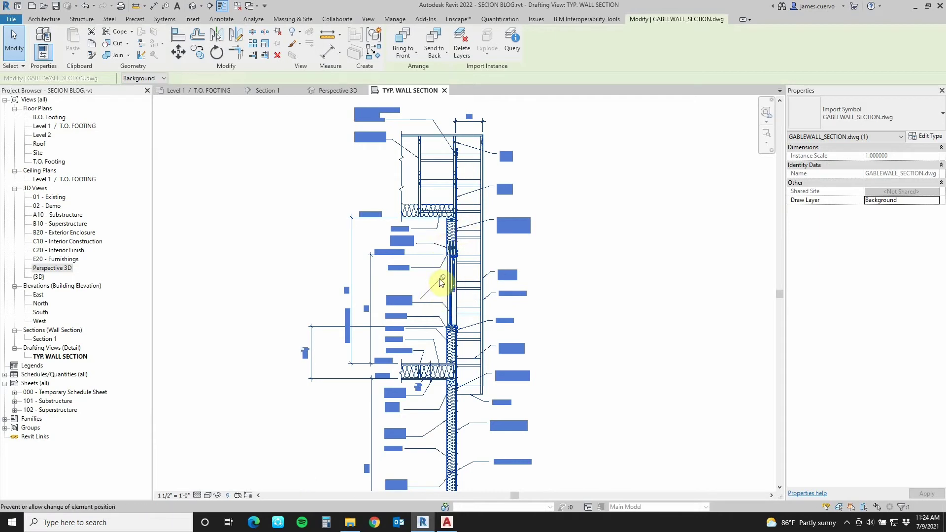
pyautogui.click(613, 186)
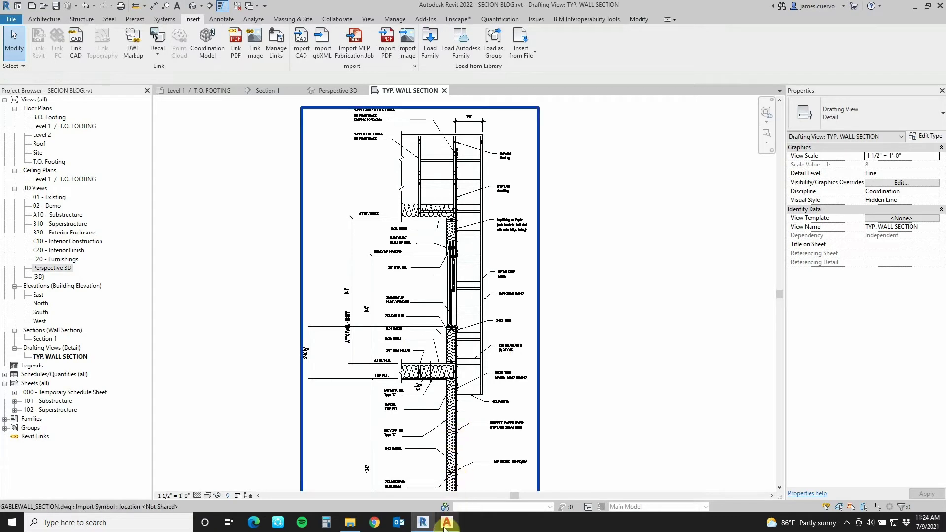
# In the AutoCAD wall section drawing, copy the LAP SIDING OR EQUIV. note to the blank area just below it.
pyautogui.moveTo(445, 526)
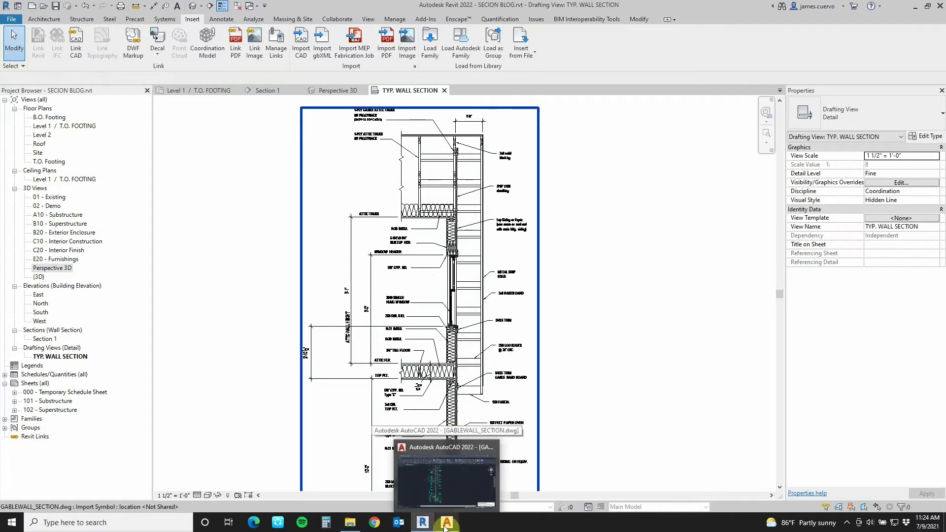
pyautogui.click(427, 480)
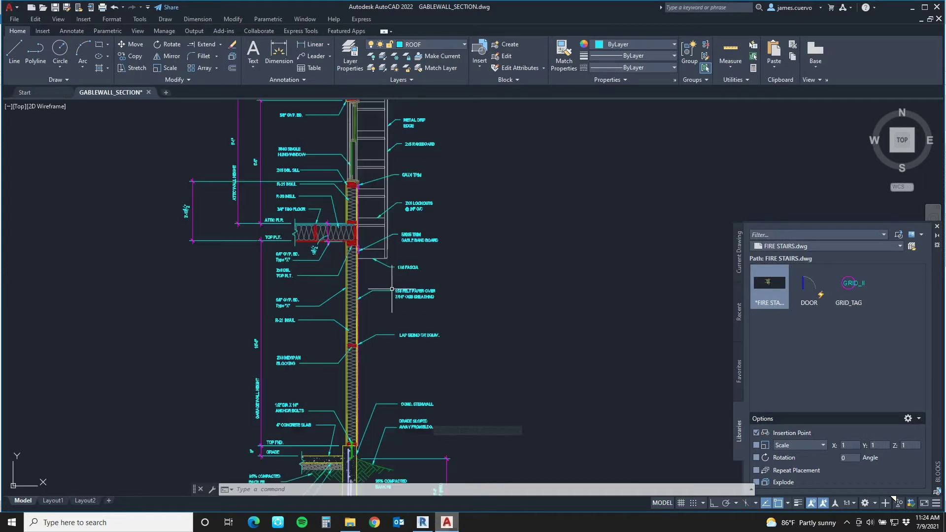
pyautogui.moveTo(405, 303); pyautogui.dragTo(382, 287, button='middle')
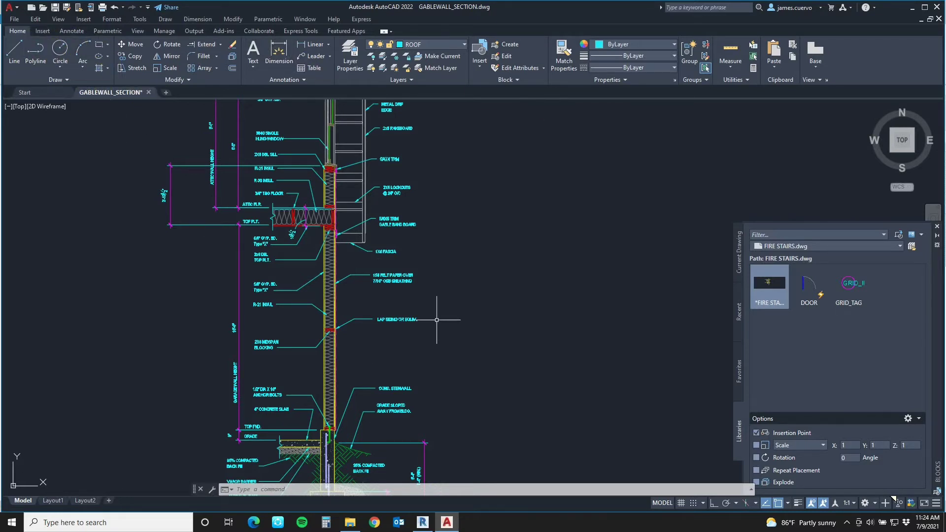
pyautogui.write('co')
pyautogui.press('Return')
pyautogui.click(418, 321)
pyautogui.click(413, 340)
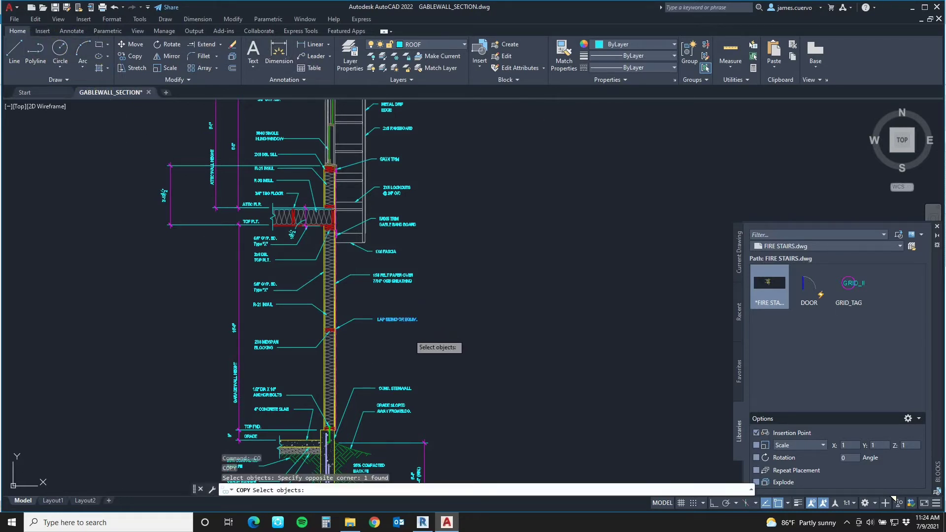
pyautogui.press('Return')
pyautogui.click(400, 321)
pyautogui.click(399, 350)
pyautogui.press('Escape')
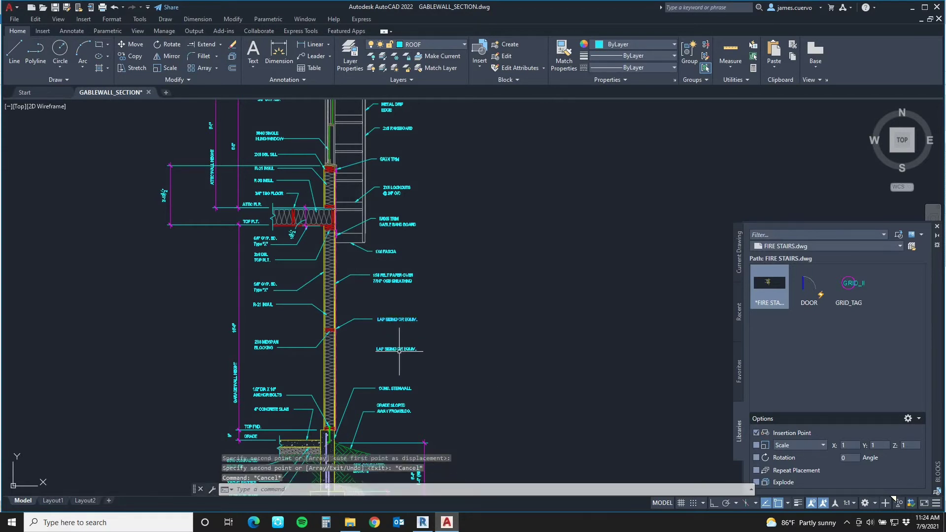
# Replace the copied note's text with UPDATED TODAY and save GABLEWALL_SECTION.dwg.
pyautogui.doubleClick(400, 349)
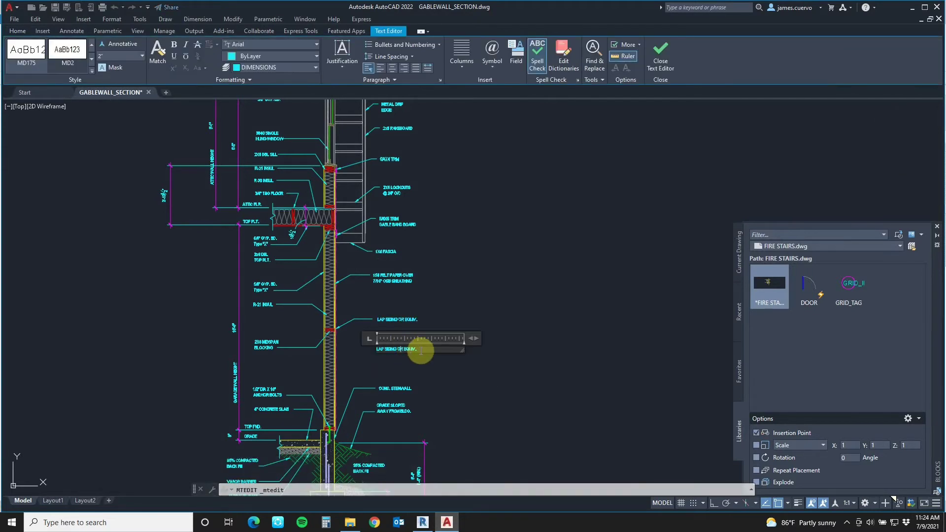
pyautogui.write('UPDATED TODAY')
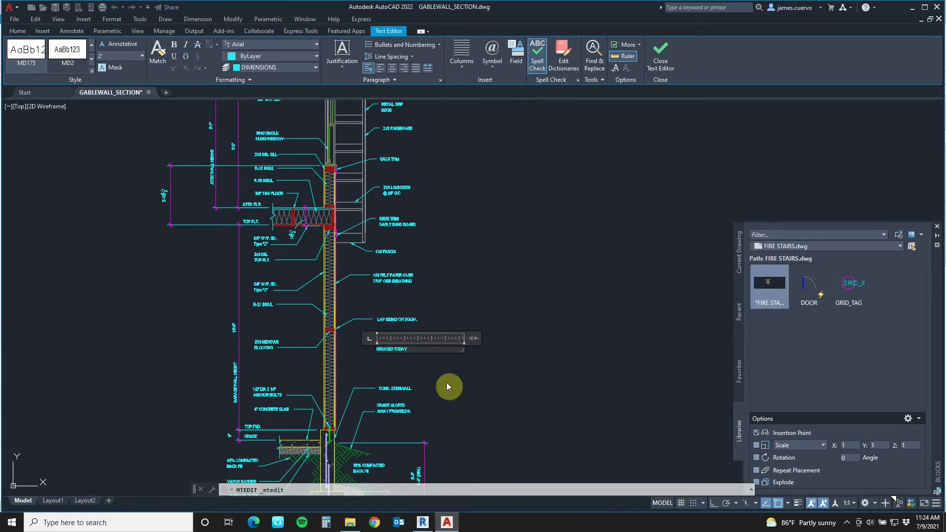
pyautogui.click(463, 380)
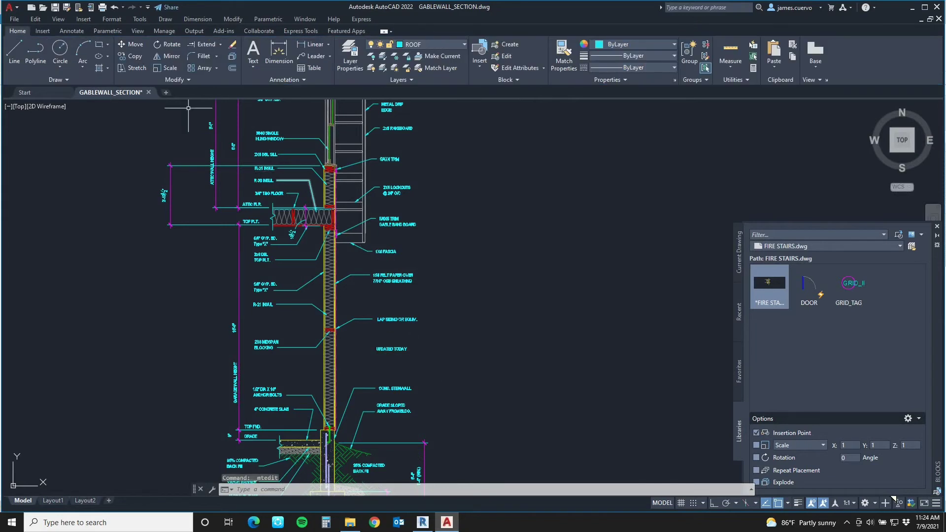
pyautogui.click(56, 8)
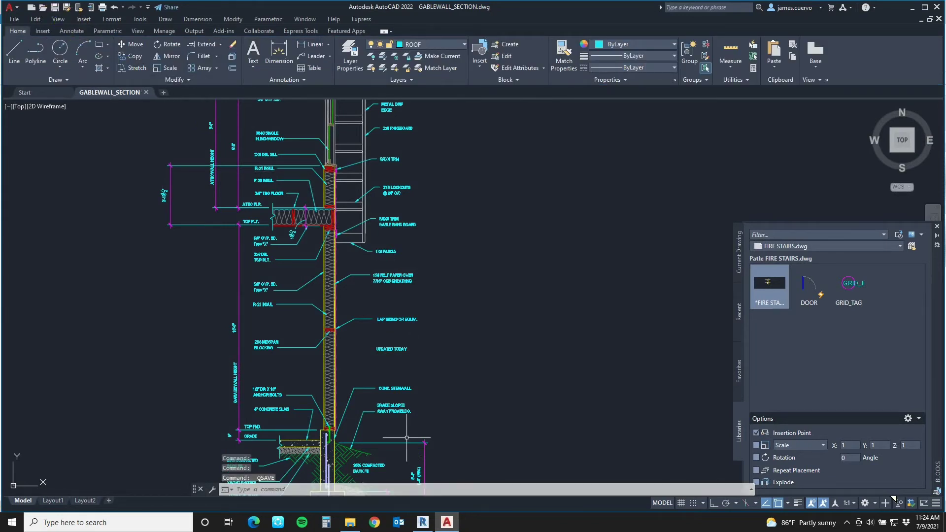
# Back in Revit, reload the GABLEWALL_SECTION.dwg CAD link through Manage Links.
pyautogui.click(426, 525)
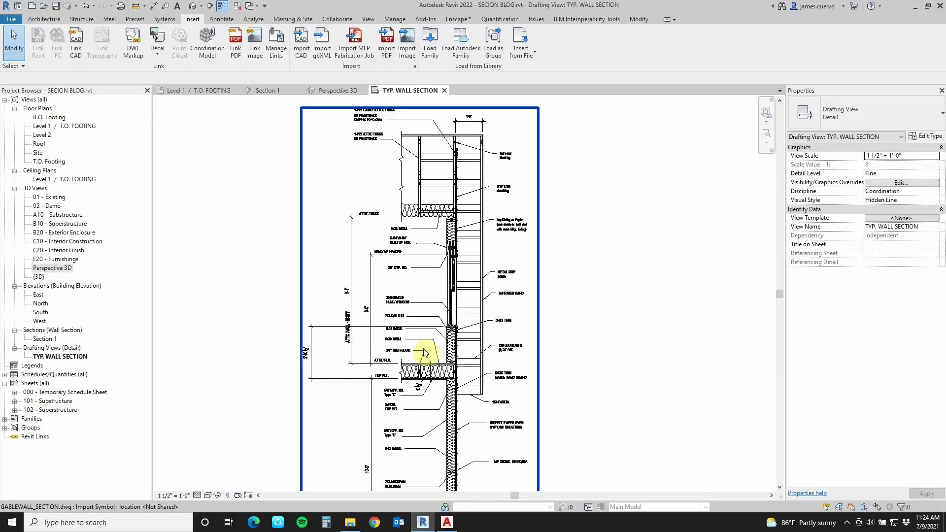
pyautogui.click(272, 52)
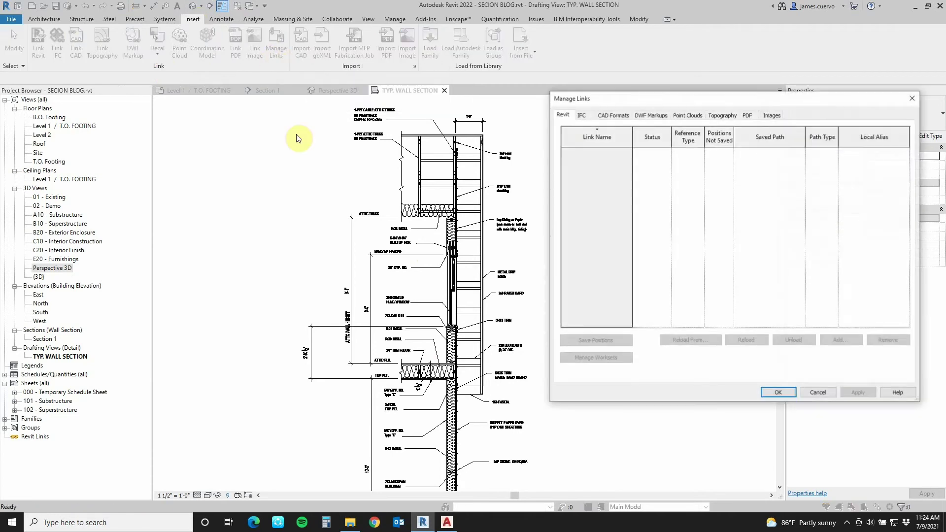
pyautogui.moveTo(671, 100); pyautogui.dragTo(405, 116)
pyautogui.click(355, 132)
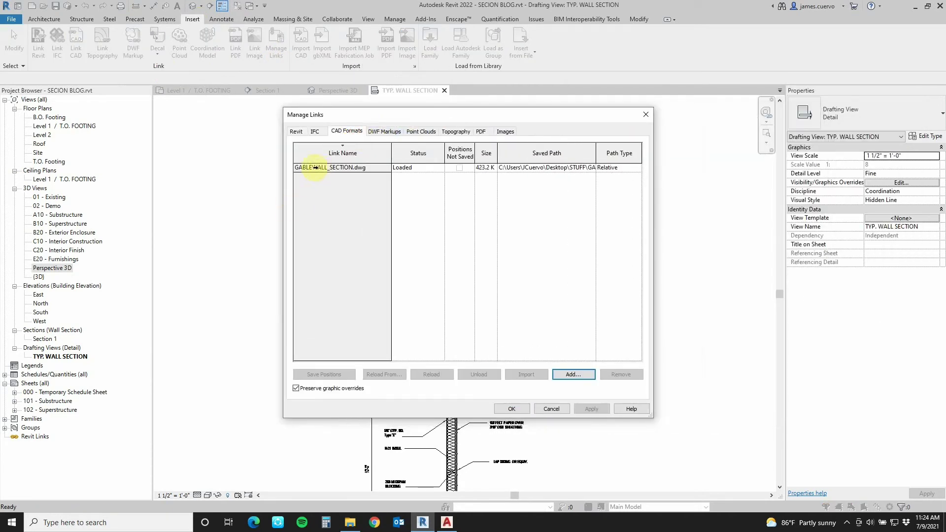
pyautogui.click(312, 167)
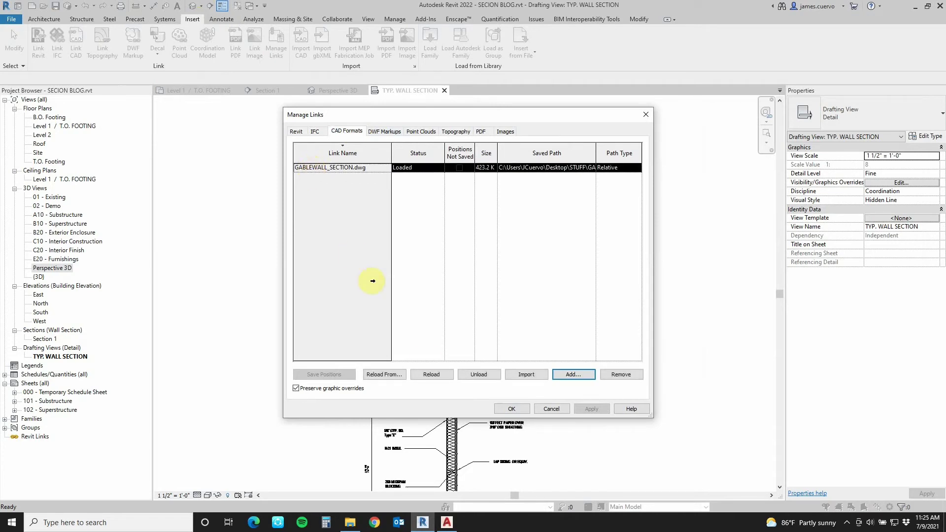
pyautogui.click(432, 375)
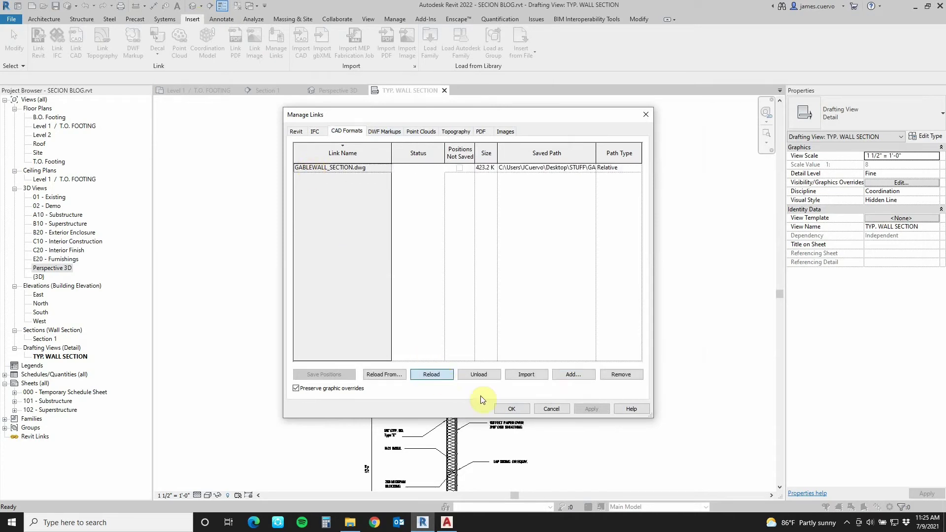
pyautogui.click(510, 410)
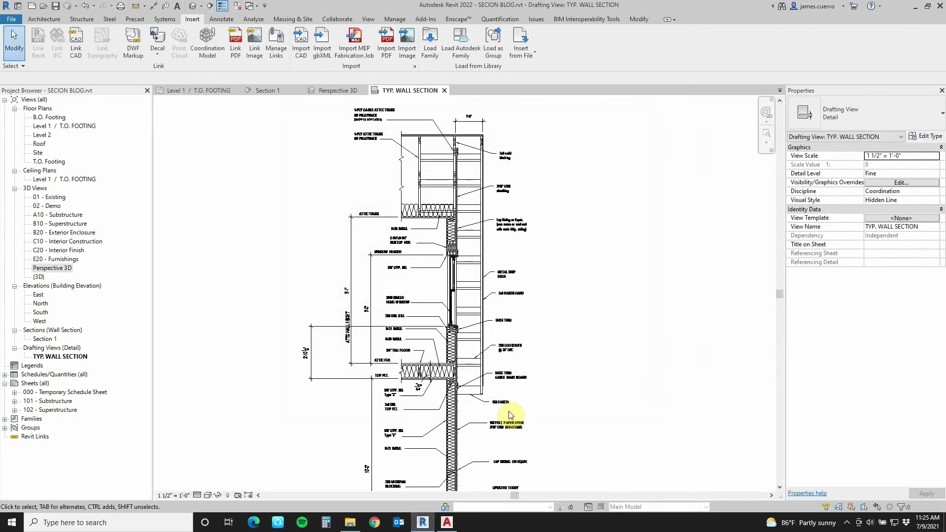
# Examine the reloaded wall section around the lap siding note for the text added in AutoCAD.
pyautogui.scroll(4, 506, 405)
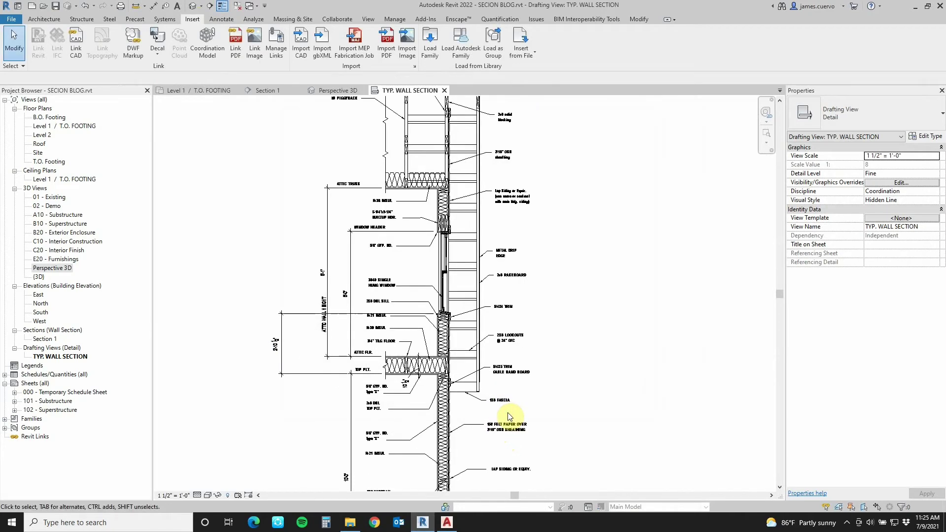
pyautogui.moveTo(514, 420)
pyautogui.mouseDown(button='middle')
pyautogui.moveTo(500, 399)
pyautogui.moveTo(498, 448)
pyautogui.mouseUp(button='middle')
pyautogui.scroll(-4, 485, 394)
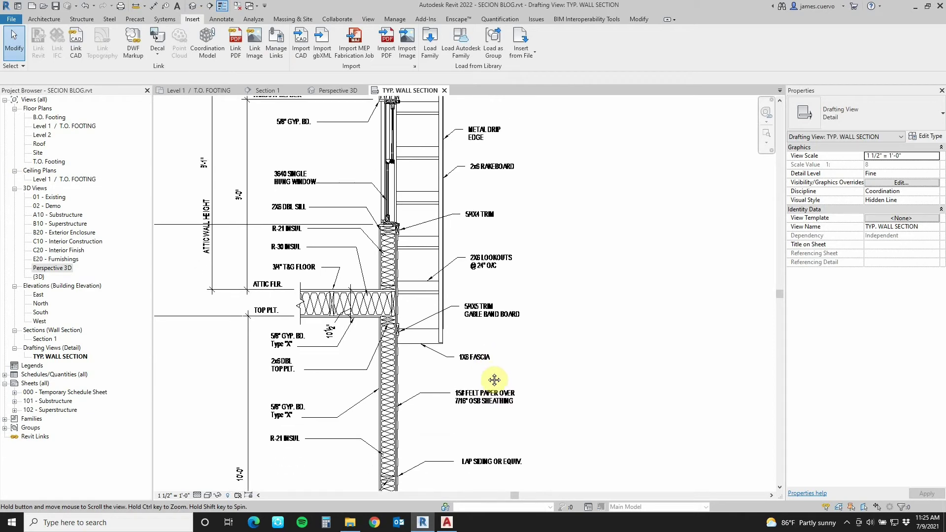
pyautogui.scroll(5, 497, 355)
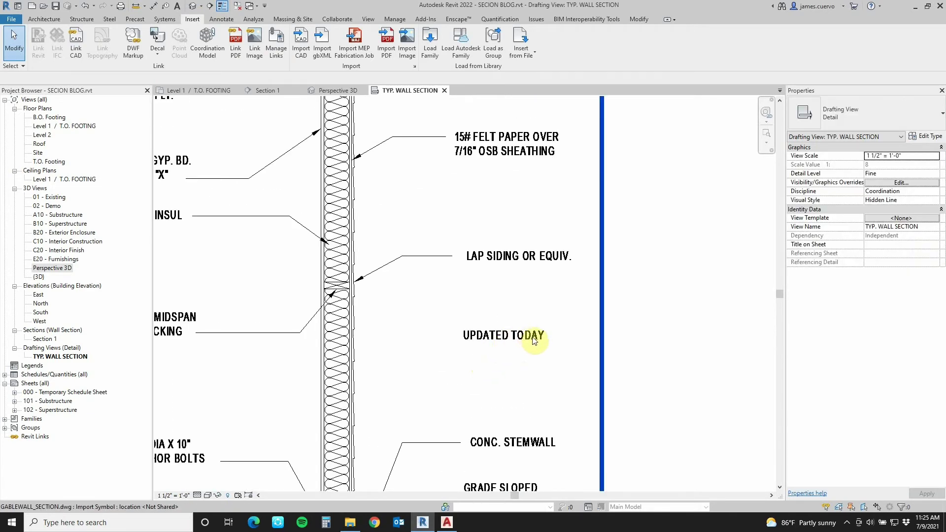
pyautogui.scroll(-2, 536, 341)
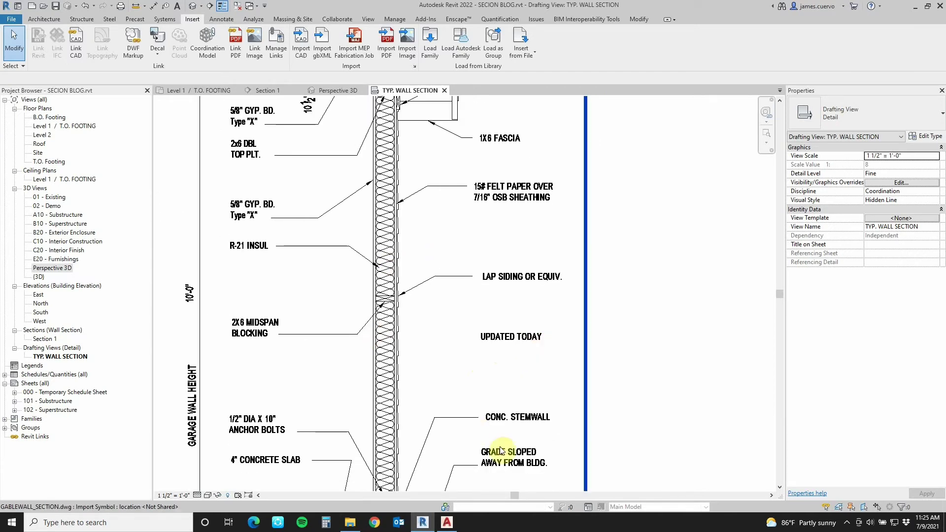
pyautogui.moveTo(524, 362); pyautogui.dragTo(532, 331, button='middle')
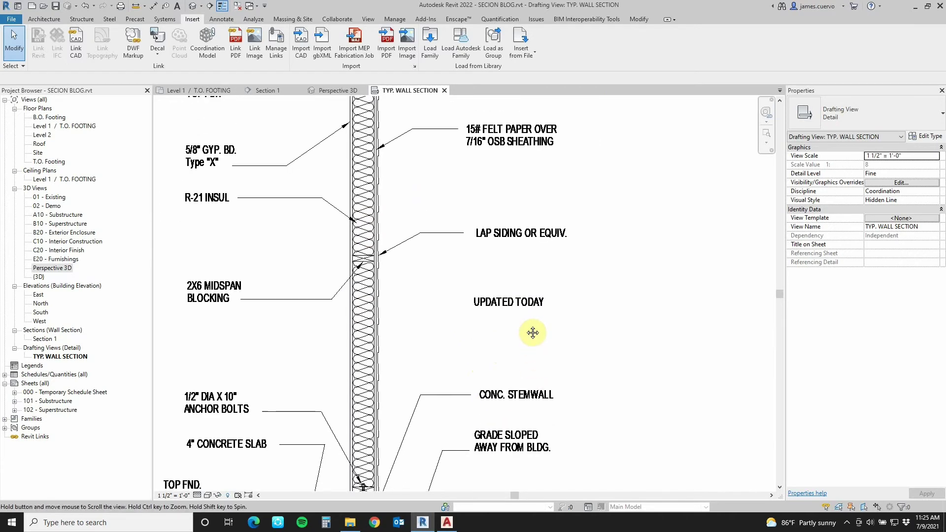
# In AutoCAD, delete the UPDATED TODAY note below the lap siding note and save the drawing.
pyautogui.click(447, 521)
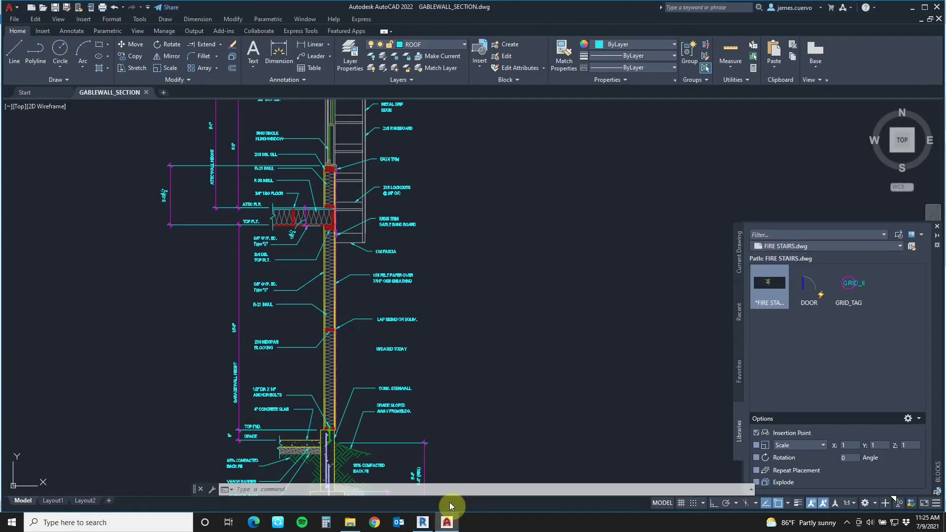
pyautogui.click(417, 339)
pyautogui.click(385, 363)
pyautogui.press('Delete')
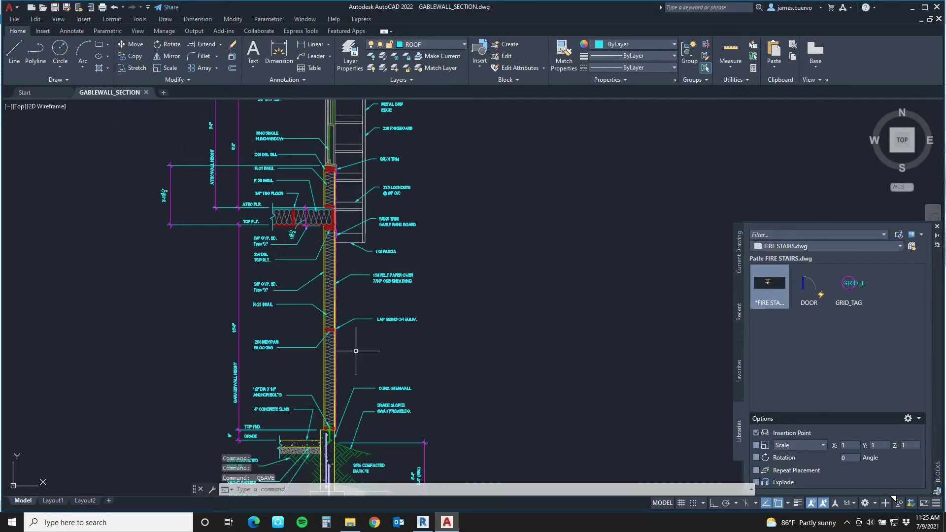
# Return to Revit and reload the GABLEWALL_SECTION.dwg link again, keeping the Manage Links dialog clear of the drafting view.
pyautogui.click(423, 523)
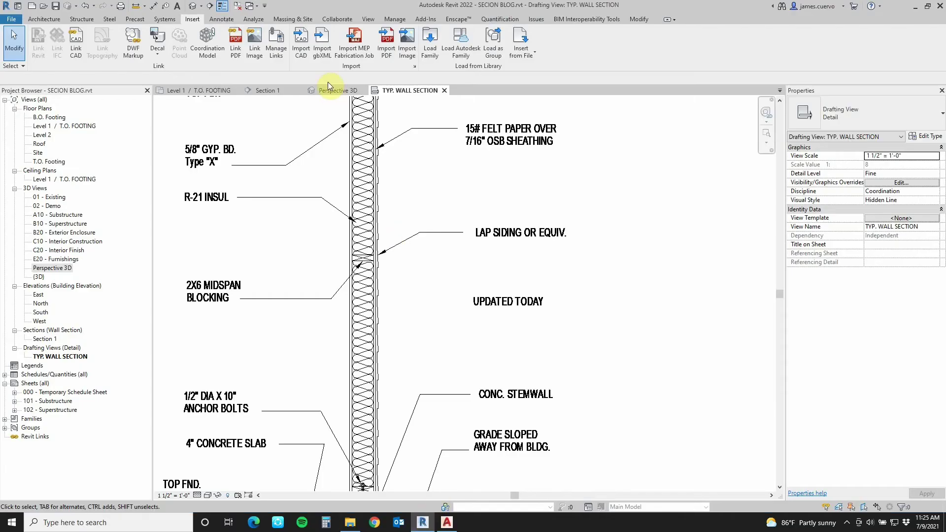
pyautogui.click(279, 58)
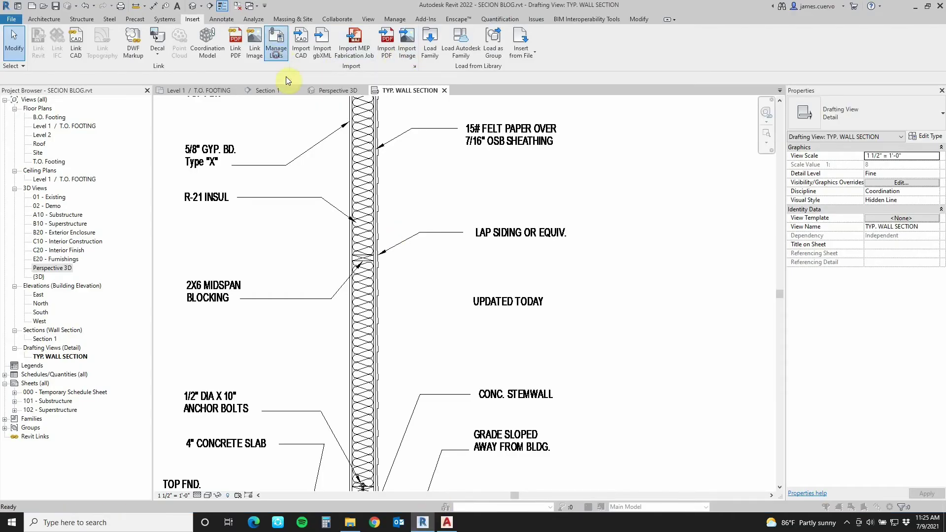
pyautogui.click(357, 132)
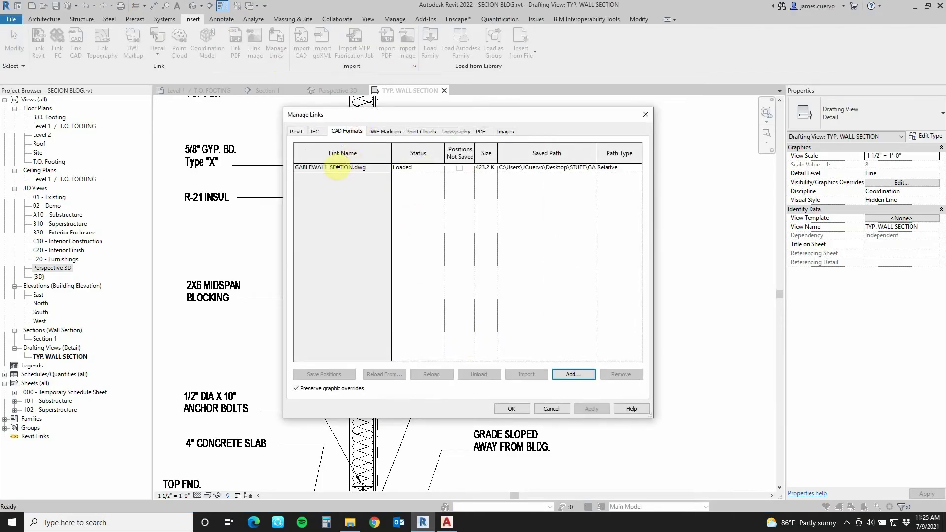
pyautogui.click(338, 167)
pyautogui.moveTo(470, 112); pyautogui.dragTo(755, 107)
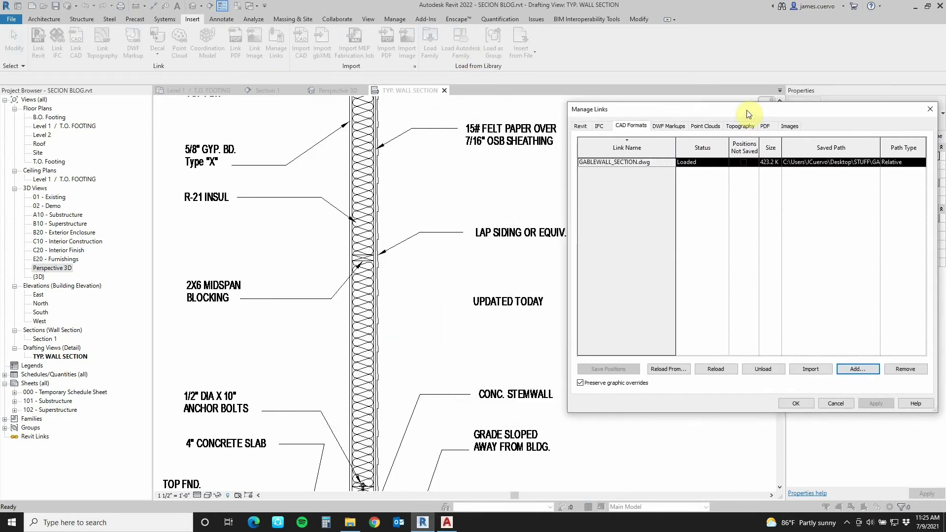
pyautogui.click(714, 368)
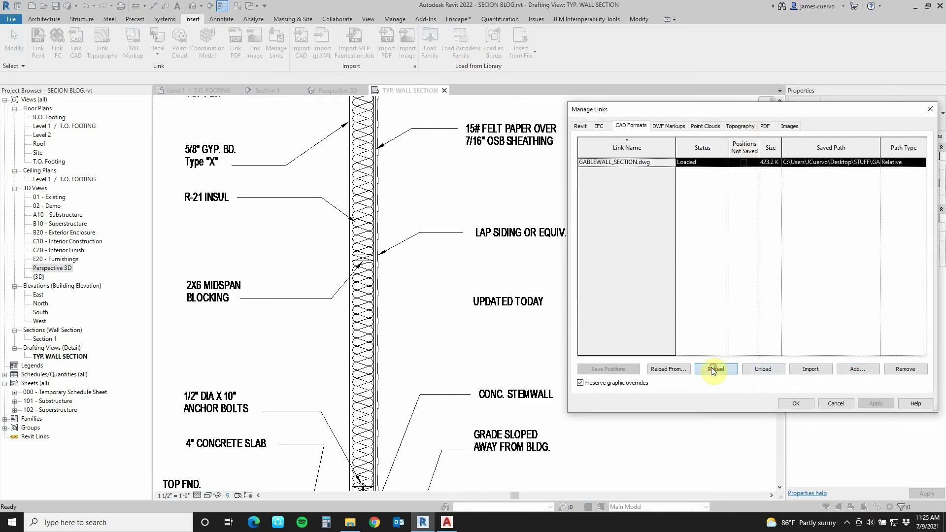
pyautogui.click(790, 404)
pyautogui.scroll(-5, 605, 301)
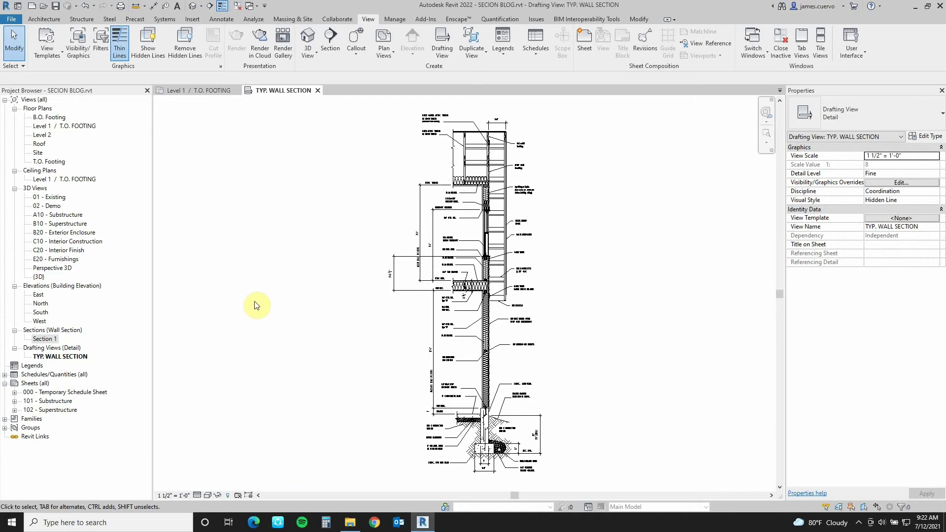
# In the Level 1 / T.O. FOOTING plan, draw a vertical section line beside the existing section, referencing the TYP. WALL SECTION drafting view.
pyautogui.click(214, 91)
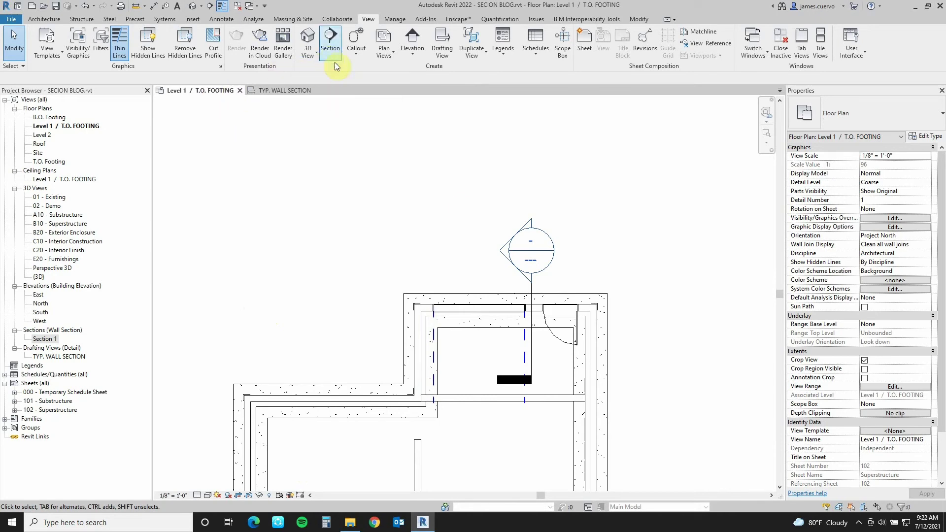
pyautogui.click(330, 47)
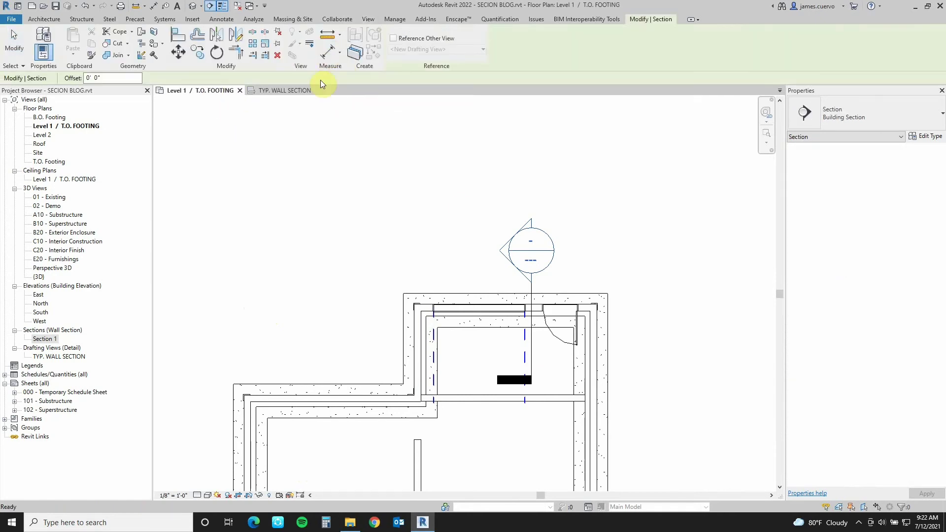
pyautogui.click(394, 39)
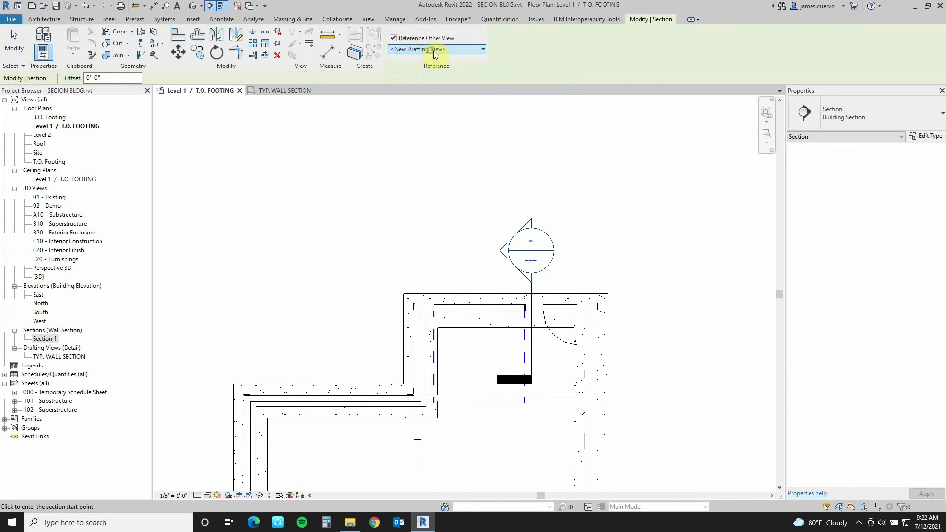
pyautogui.click(428, 51)
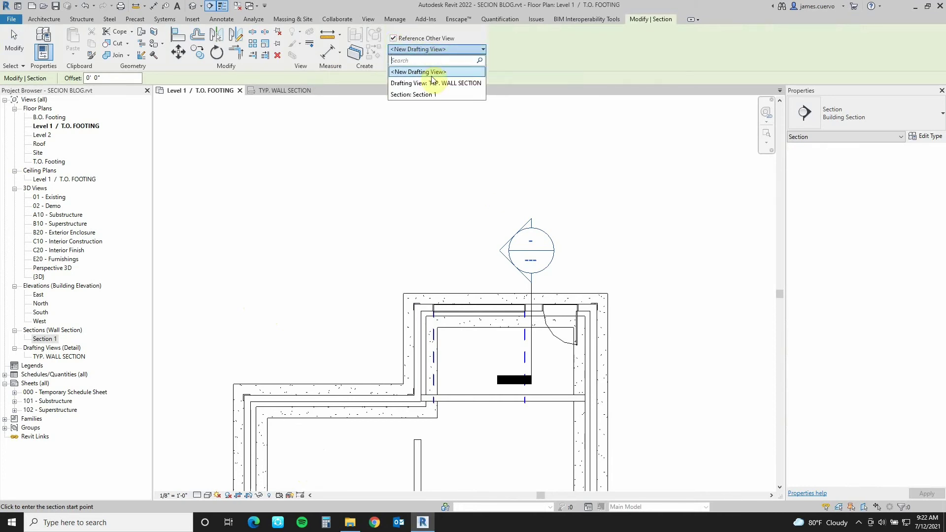
pyautogui.click(464, 84)
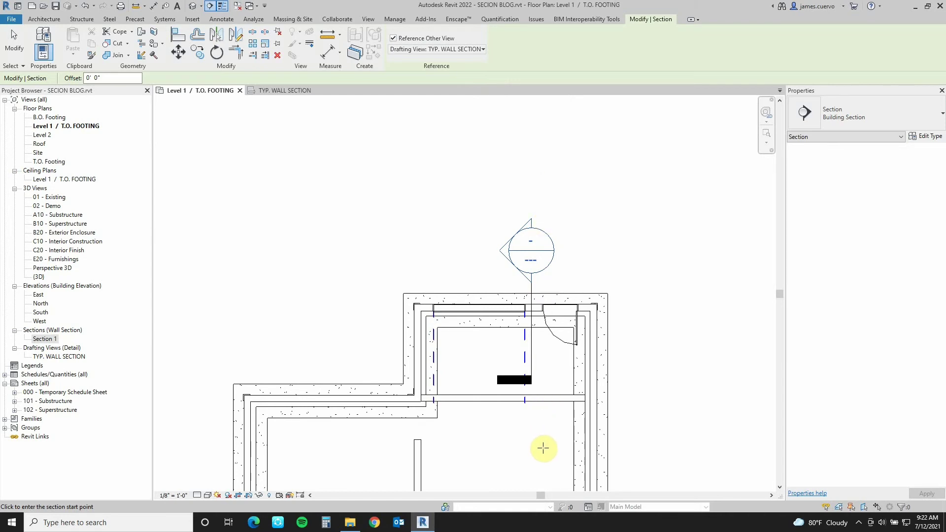
pyautogui.click(544, 448)
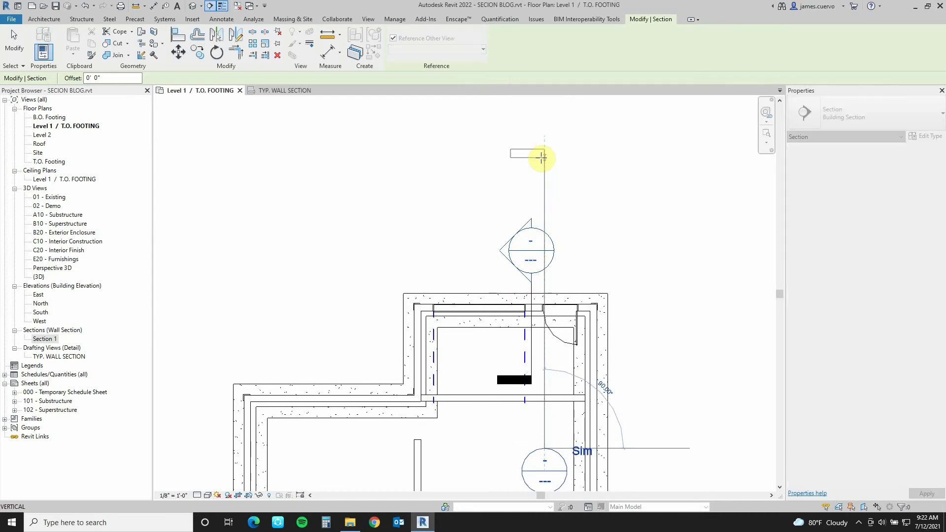
pyautogui.click(542, 157)
pyautogui.press('Escape')
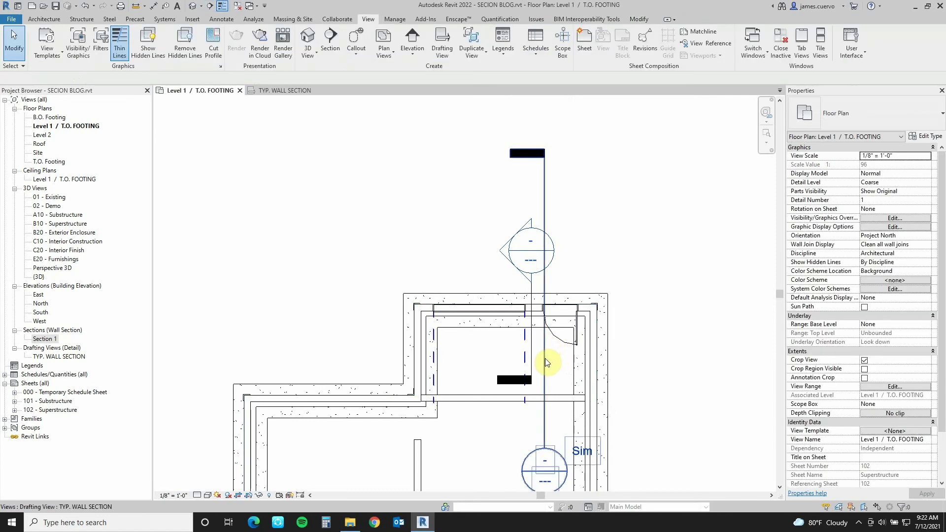
# Move the new reference section line slightly closer to the existing section, and cycle its ends to a tail below and a section head above.
pyautogui.click(545, 363)
pyautogui.moveTo(536, 362)
pyautogui.mouseDown()
pyautogui.moveTo(520, 363)
pyautogui.moveTo(537, 363)
pyautogui.mouseUp()
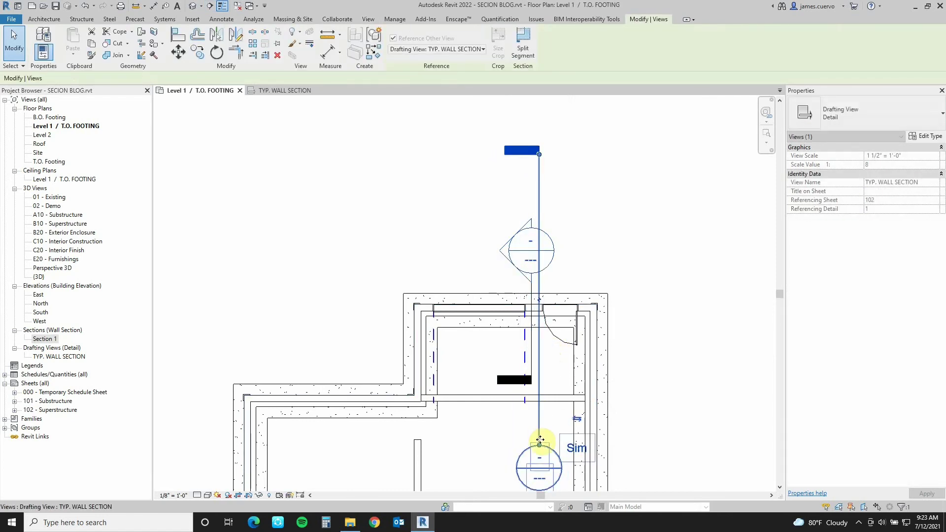
pyautogui.scroll(-2, 542, 353)
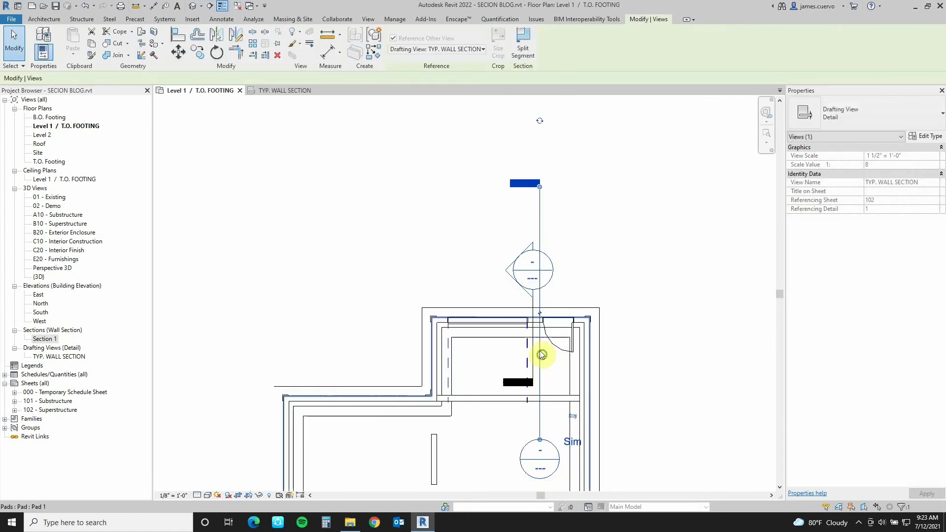
pyautogui.click(515, 459)
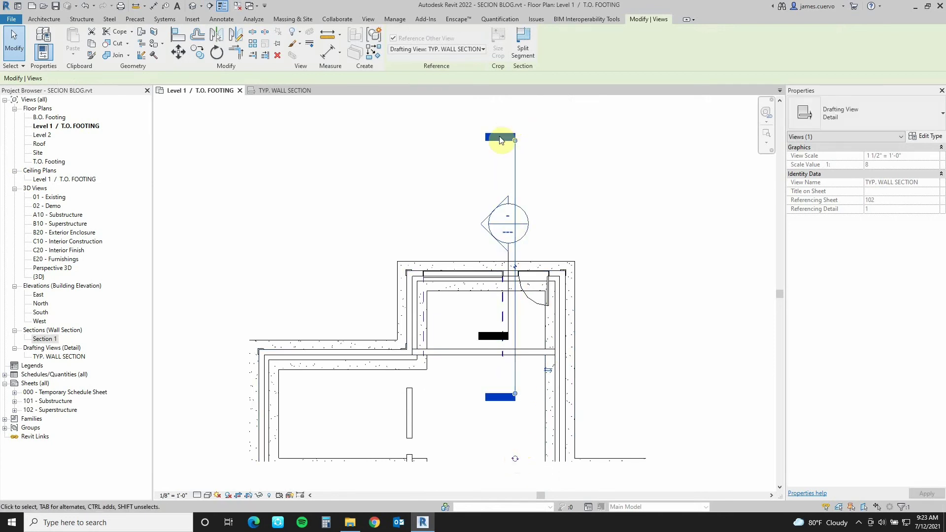
pyautogui.moveTo(515, 163); pyautogui.dragTo(486, 294, button='middle')
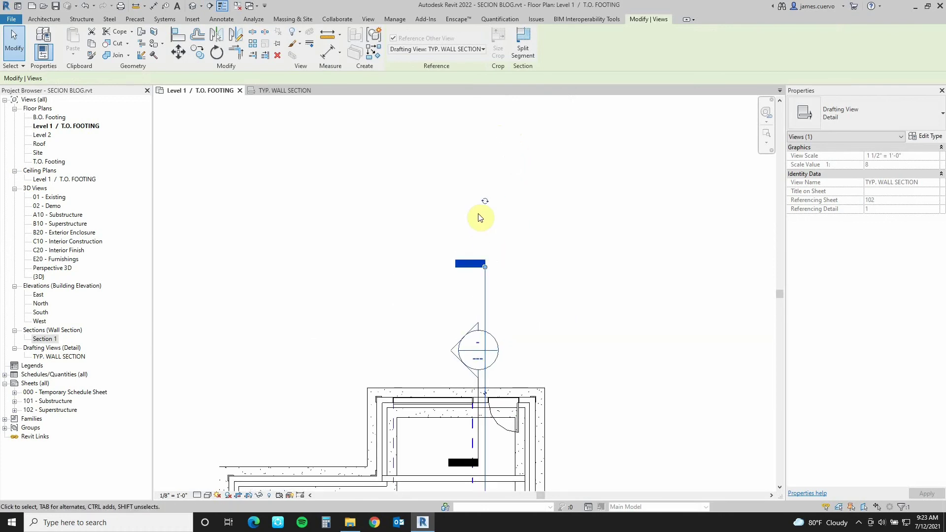
pyautogui.click(486, 202)
pyautogui.click(484, 202)
pyautogui.moveTo(522, 293); pyautogui.dragTo(515, 211, button='middle')
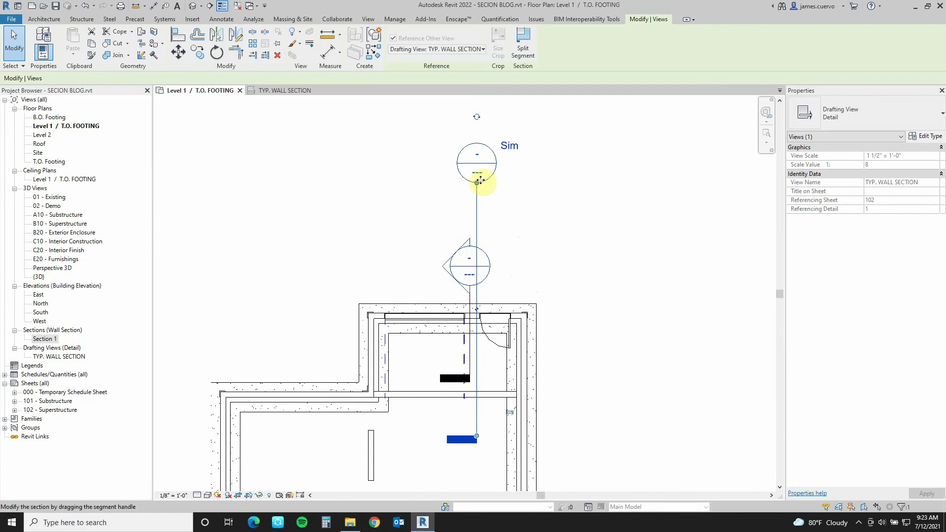
# Deselect the section line and open the referenced TYP. WALL SECTION drafting view through its section head.
pyautogui.click(507, 188)
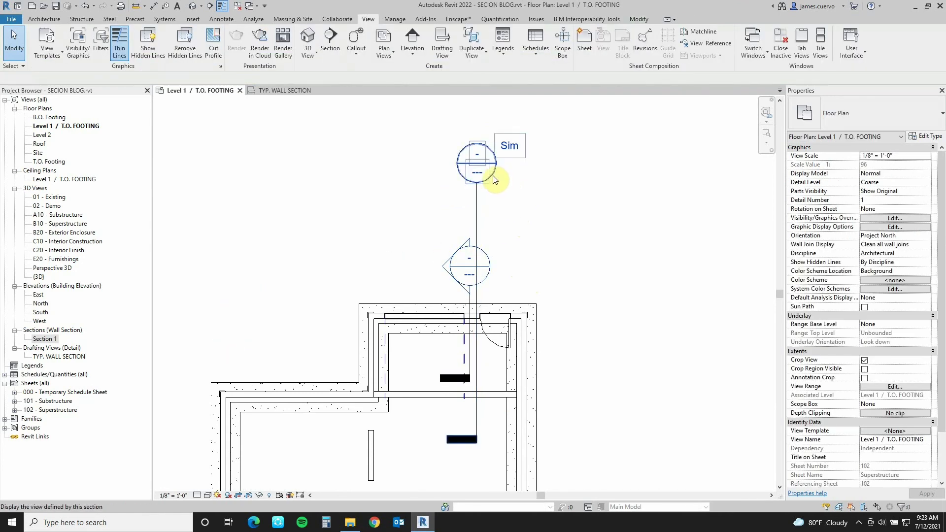
pyautogui.doubleClick(494, 180)
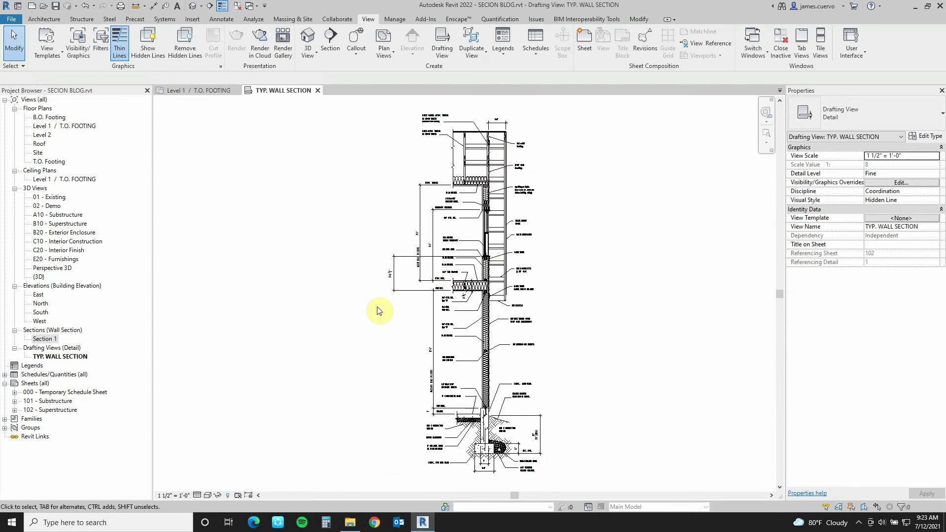